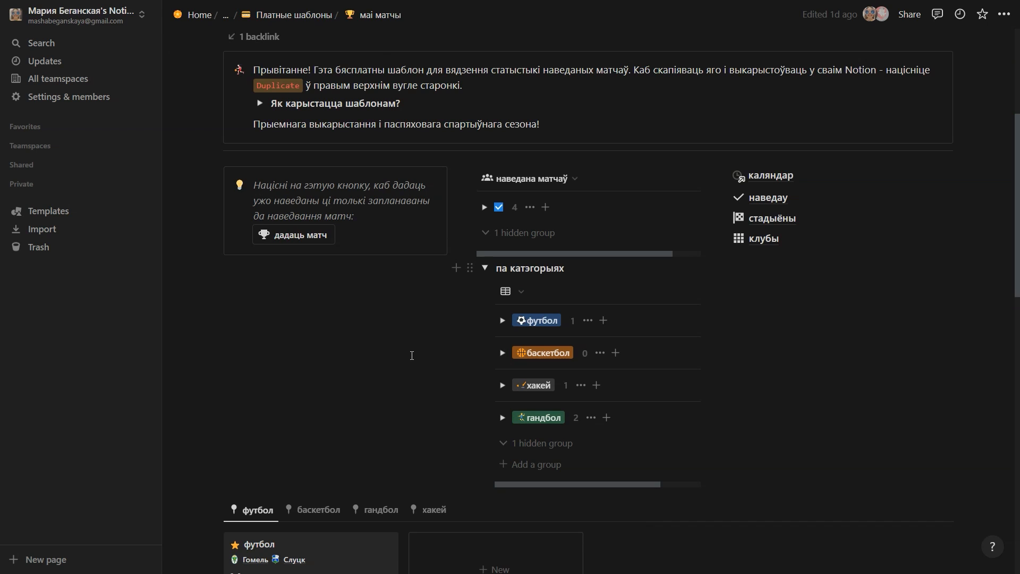
Collapse the "па катэгорыях" section and review the football matches and the April 2023 calendar on the маі матчы page
left_click(485, 267)
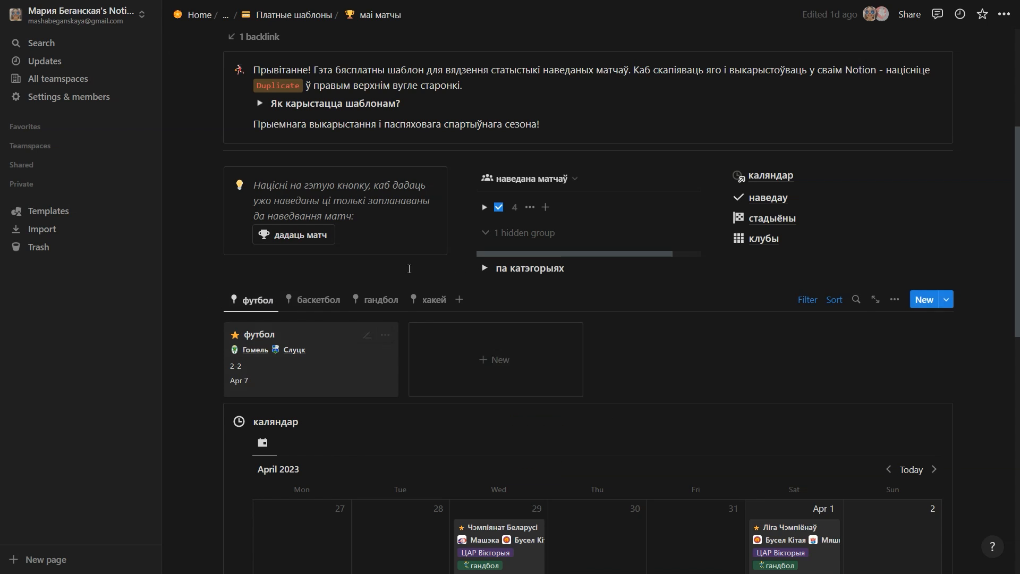
scroll(511, 322, "down", 4)
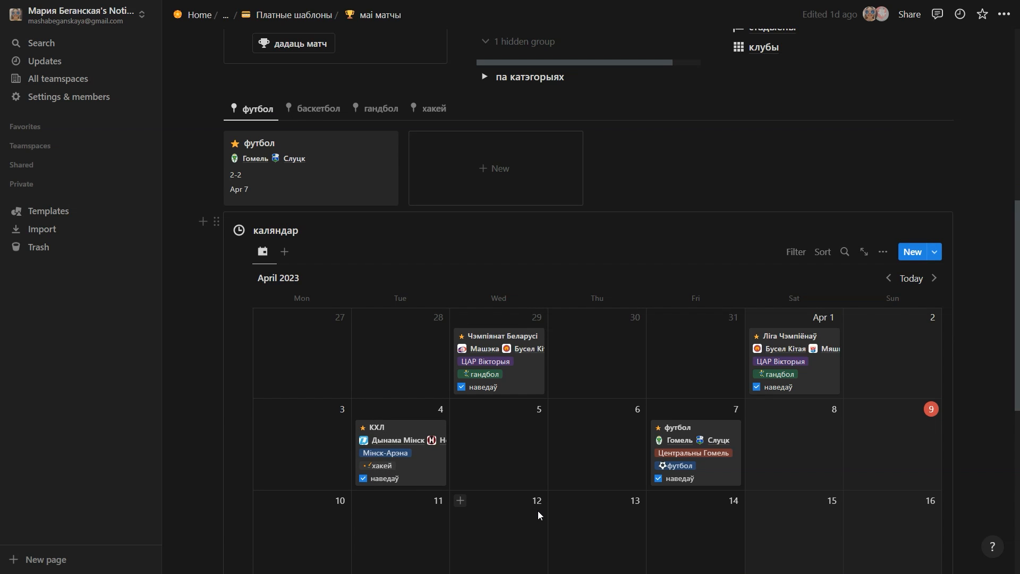
scroll(537, 511, "down", 3)
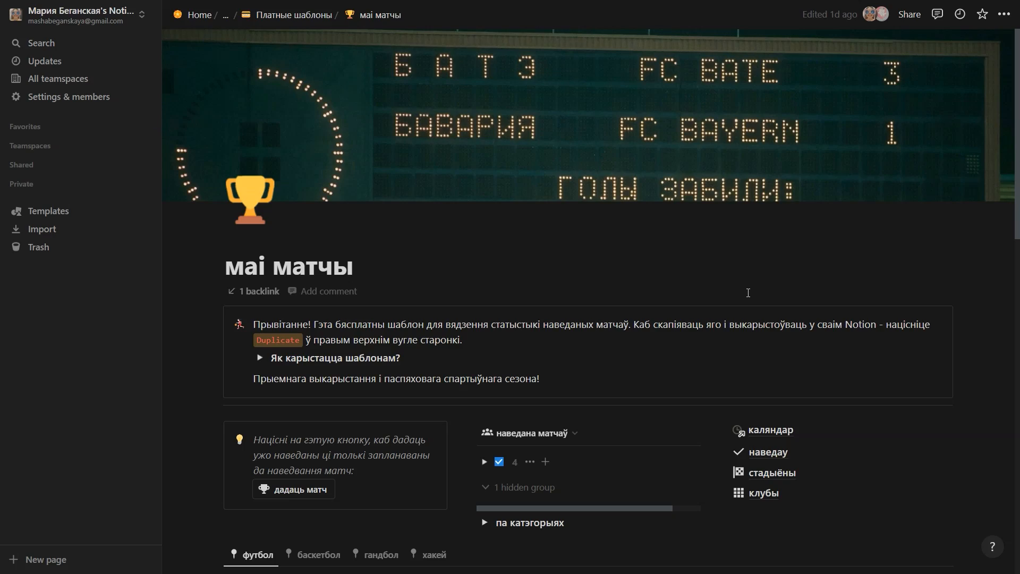
scroll(748, 292, "down", 5)
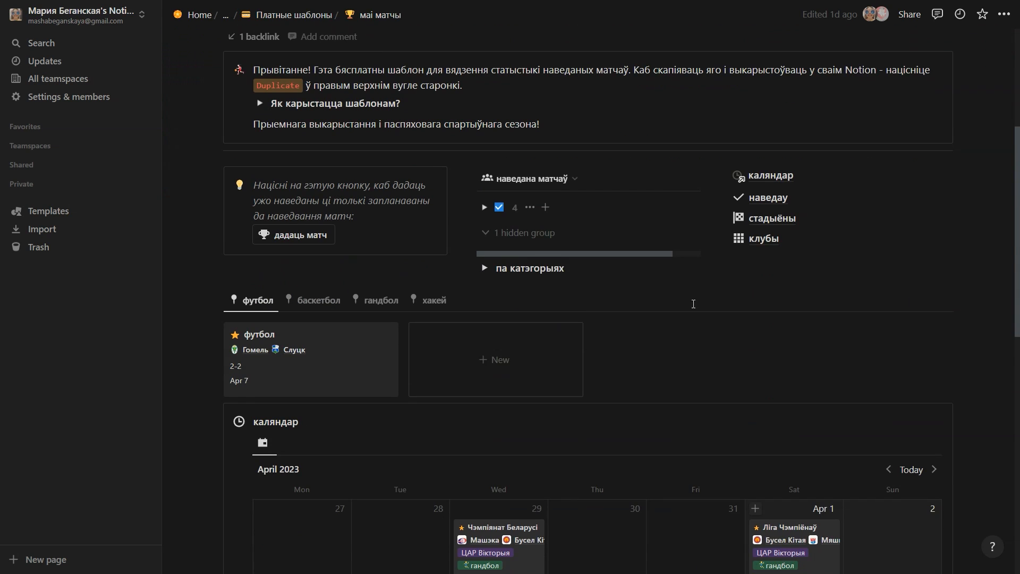
Open the Гомель–Слуцк football match, continue with an empty page and write "гэта" in its body
left_click(332, 357)
scroll(357, 365, "down", 5)
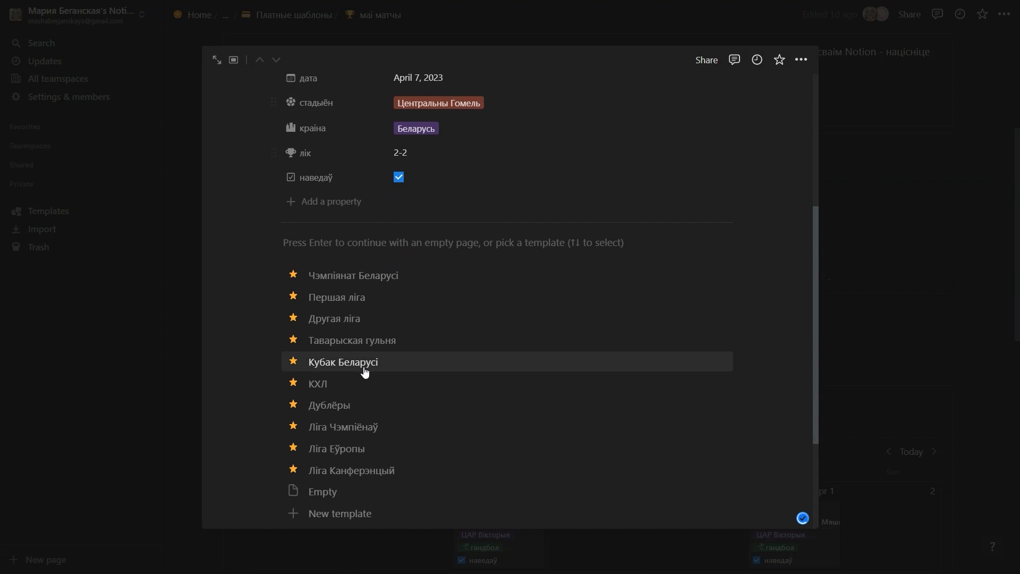
key("Return")
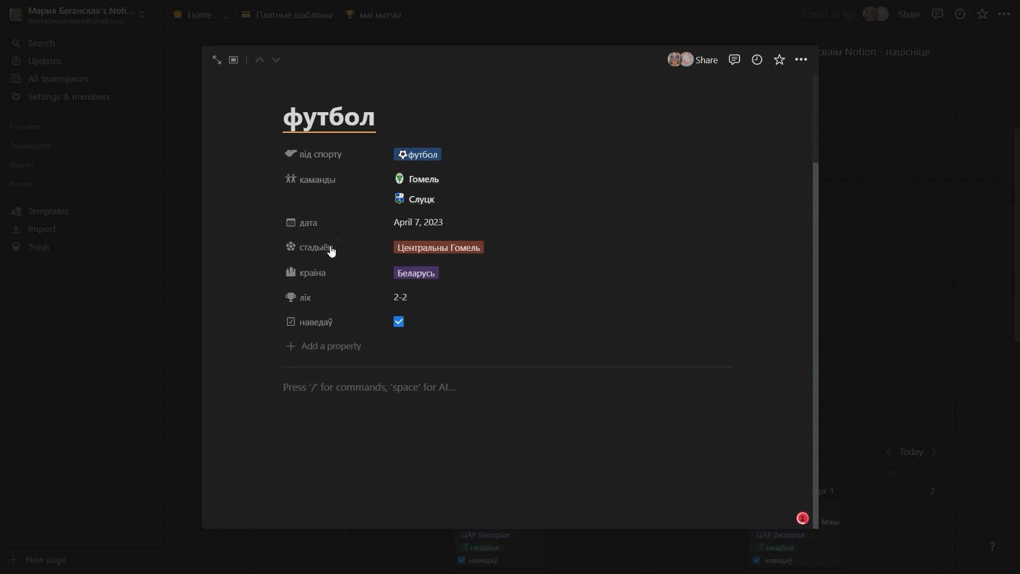
type("гэта")
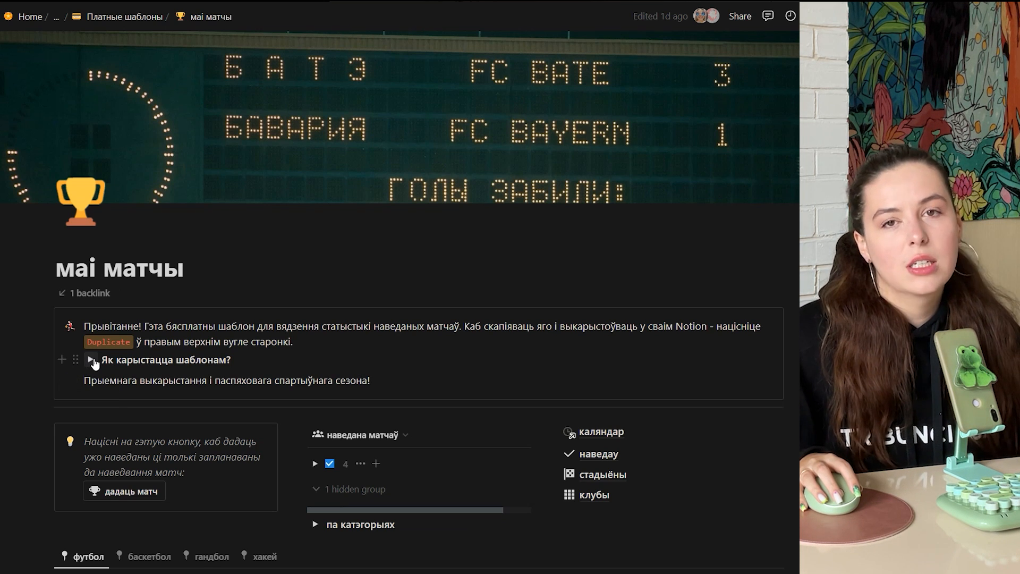
Expand the "Як карыстацца шаблонам?" instructions, read through them and collapse them again
left_click(94, 361)
scroll(94, 360, "down", 5)
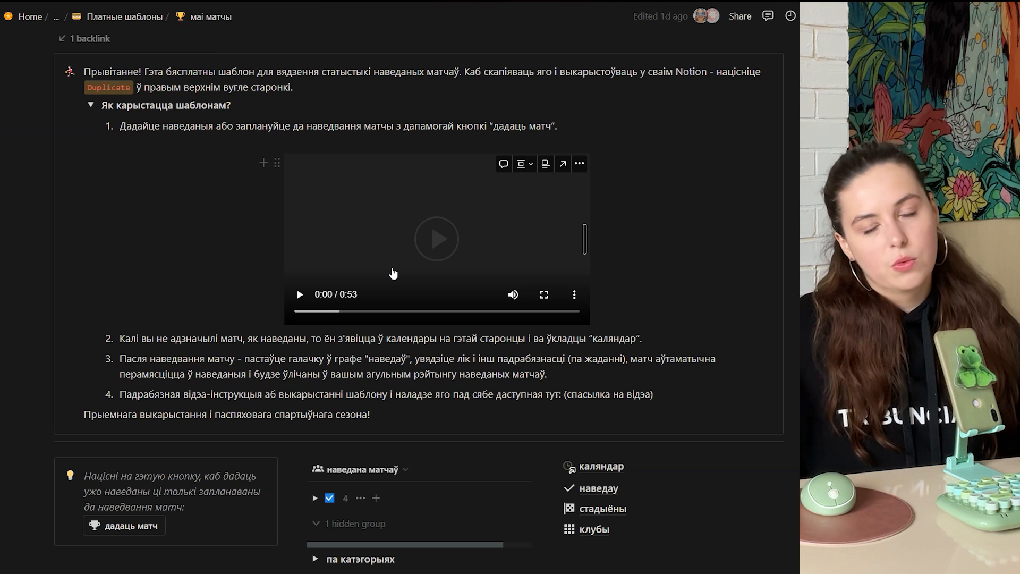
left_click(91, 106)
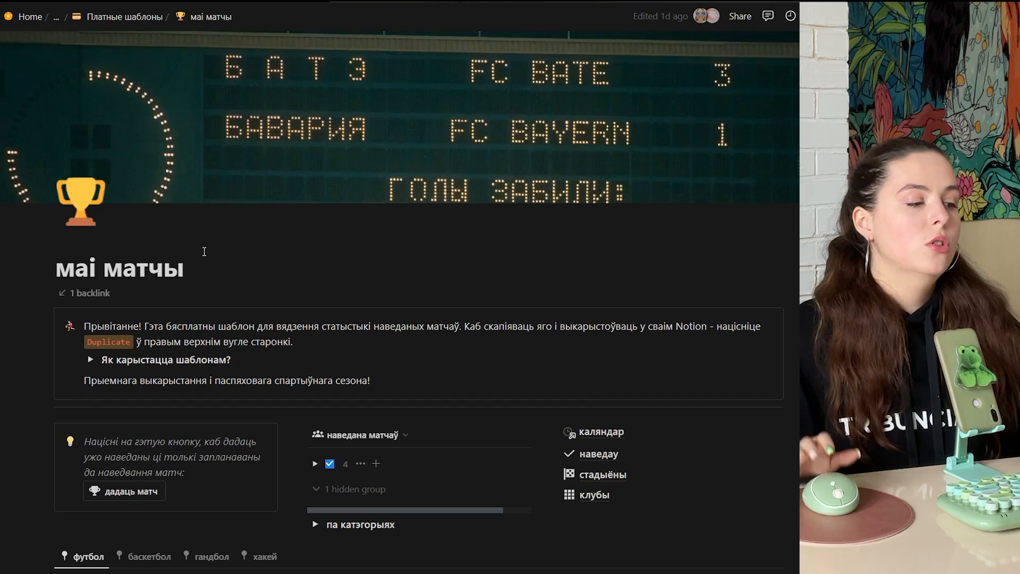
Expand the "па катэгорыях" section to view attended matches by sport and collapse it again
scroll(202, 256, "down", 3)
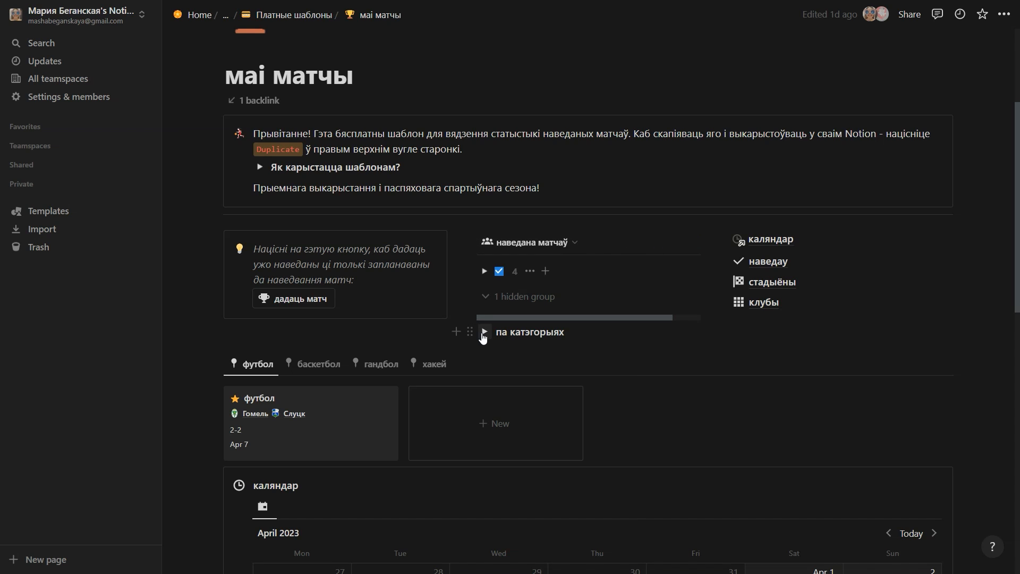
left_click(483, 332)
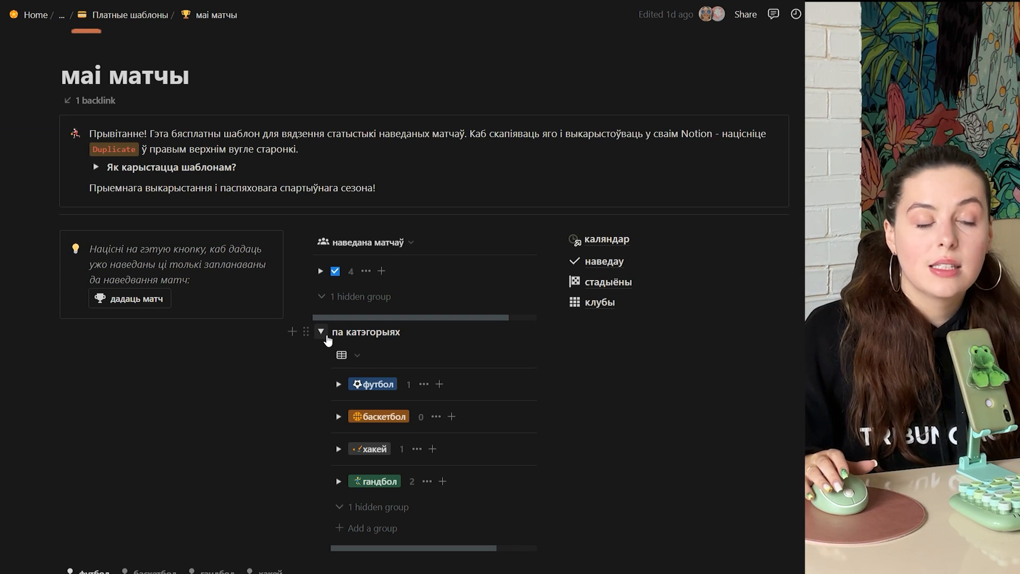
left_click(326, 336)
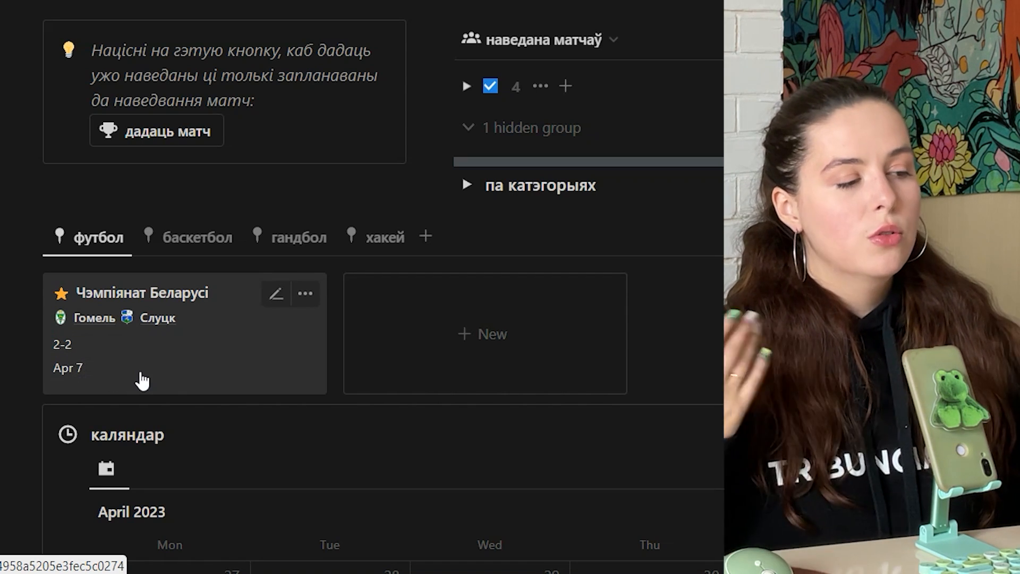
Open the Гомель–Слуцк match entry and examine its properties and available page templates
left_click(206, 377)
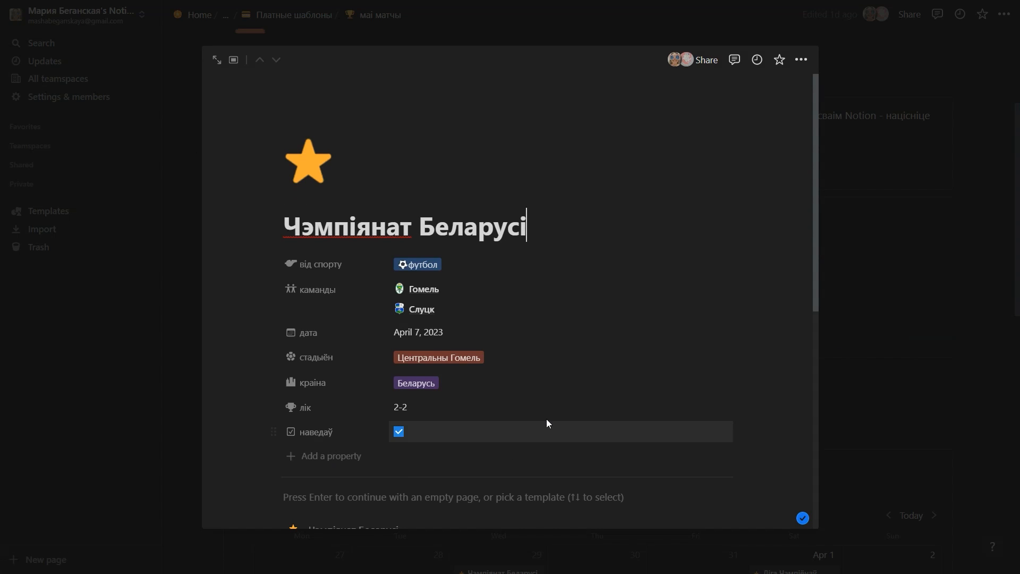
scroll(546, 419, "down", 1)
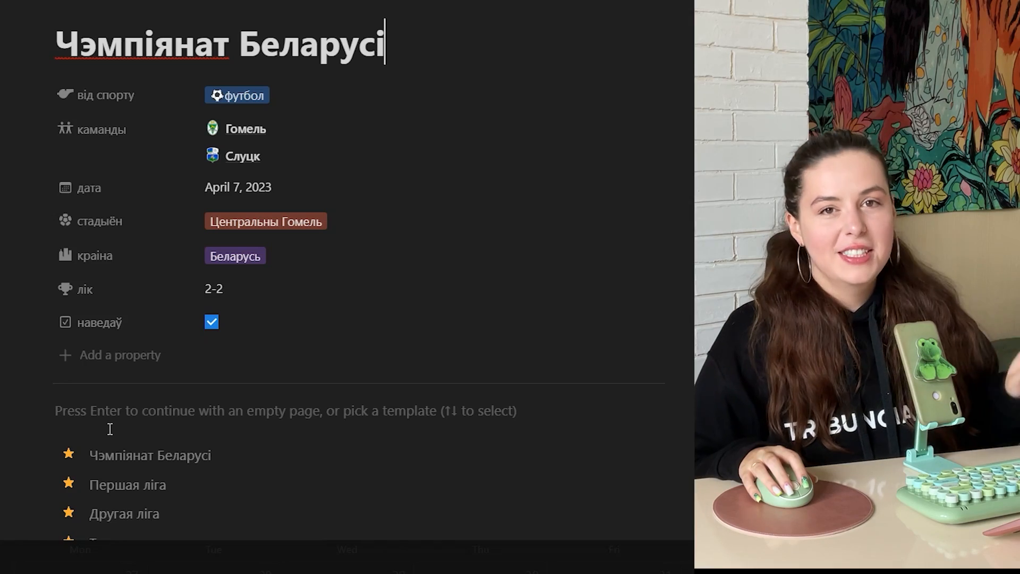
left_click(85, 412)
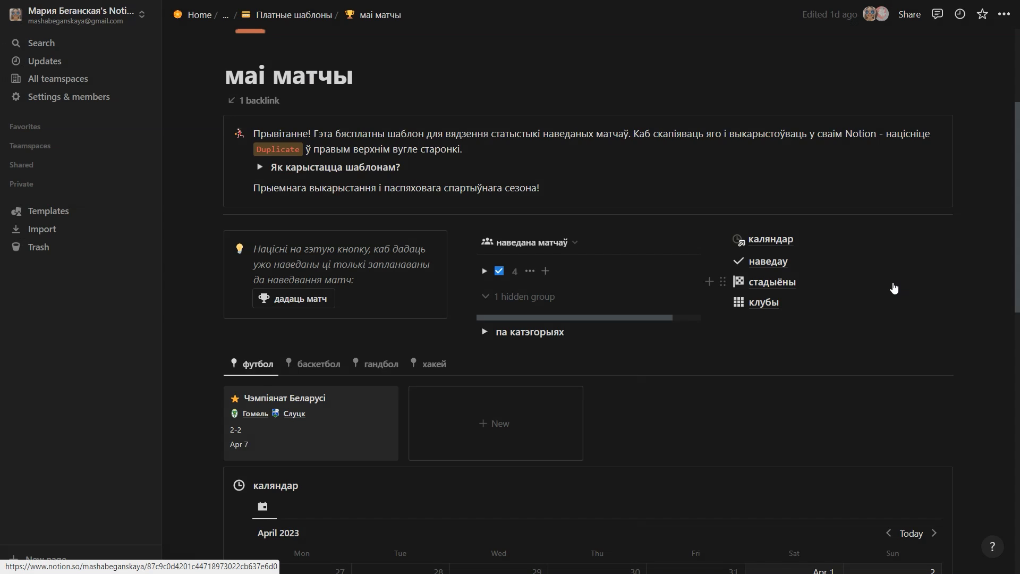
Open the наведау page and examine the board of attended matches grouped by sport
scroll(894, 287, "down", 7)
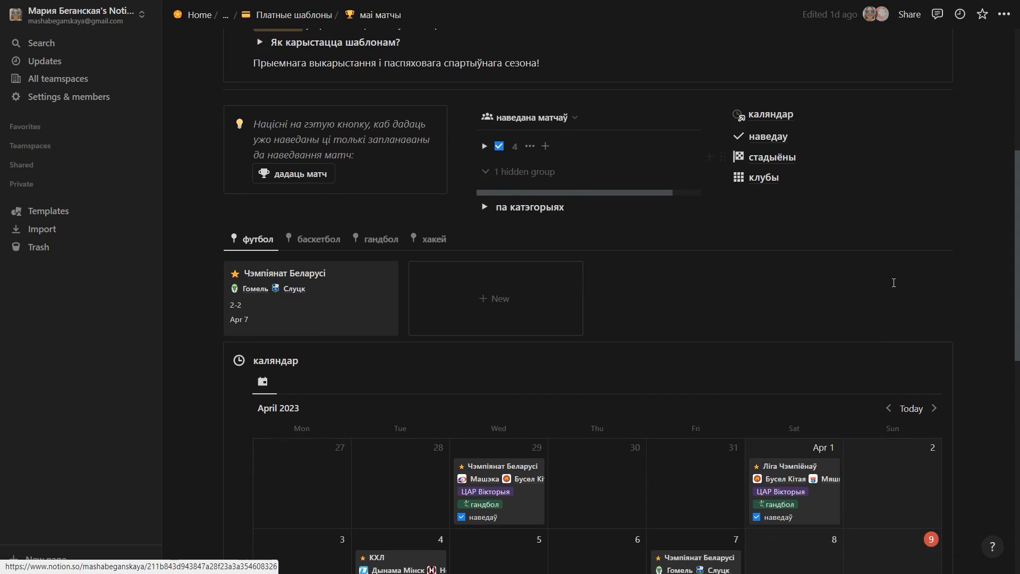
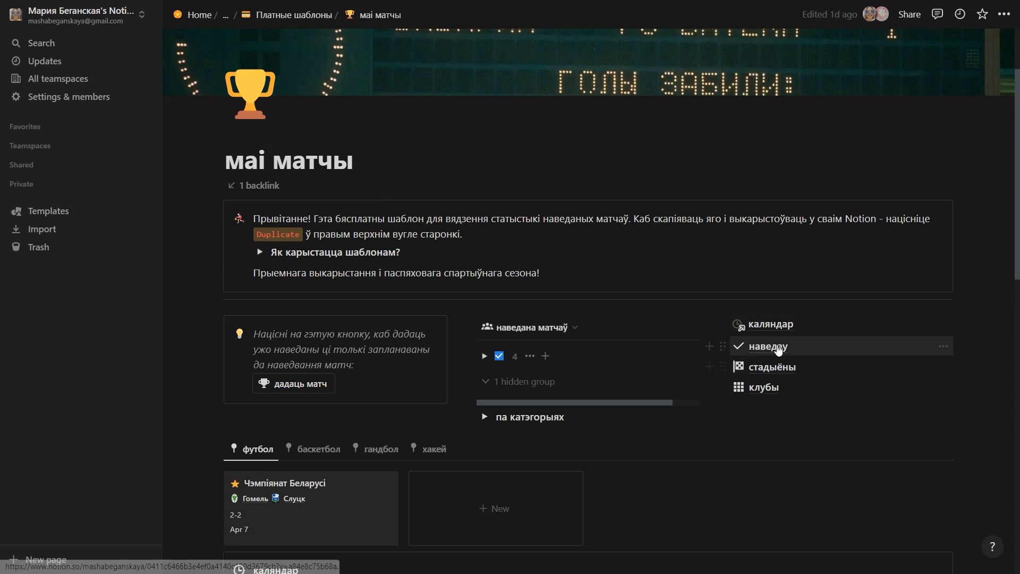
left_click(784, 347)
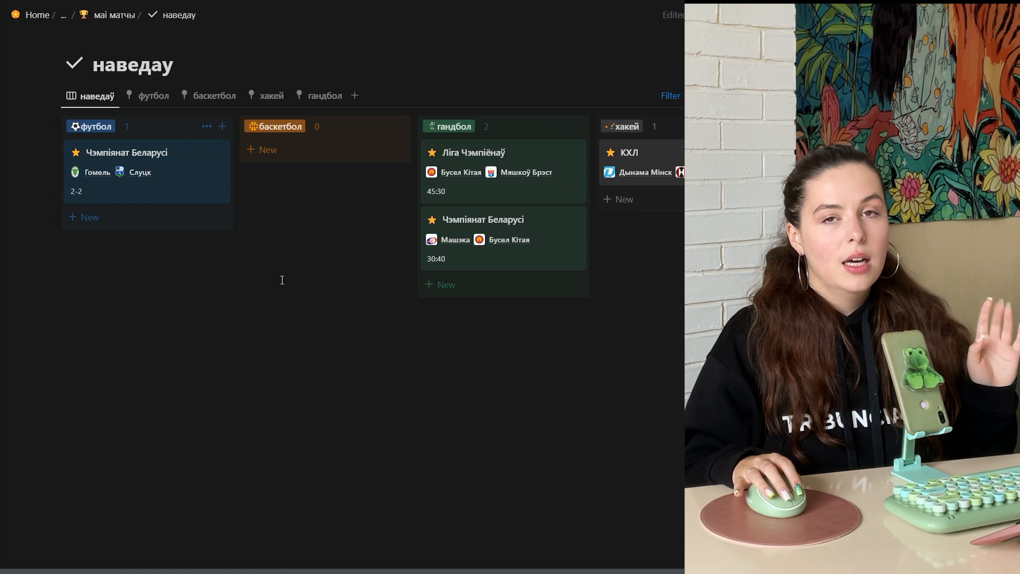
left_click(174, 180)
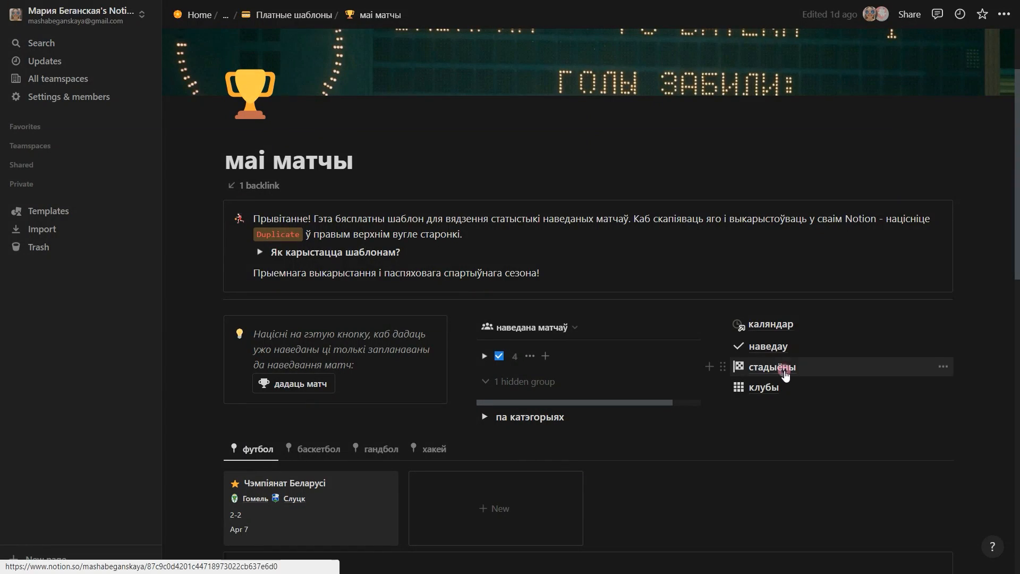
Open the стадыёны page and expand all stadium groups to review the matches attended at each
left_click(783, 368)
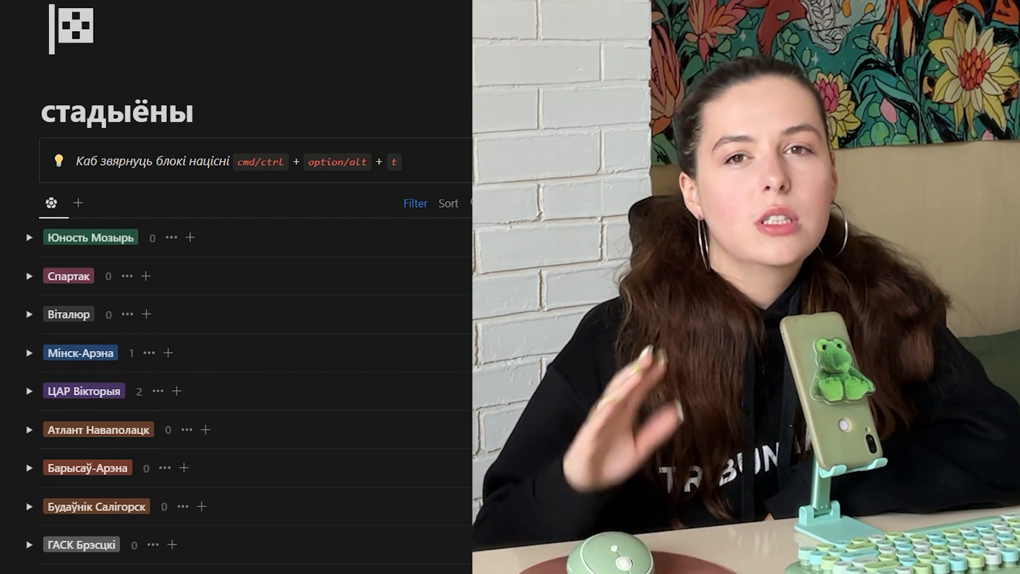
left_click(398, 161)
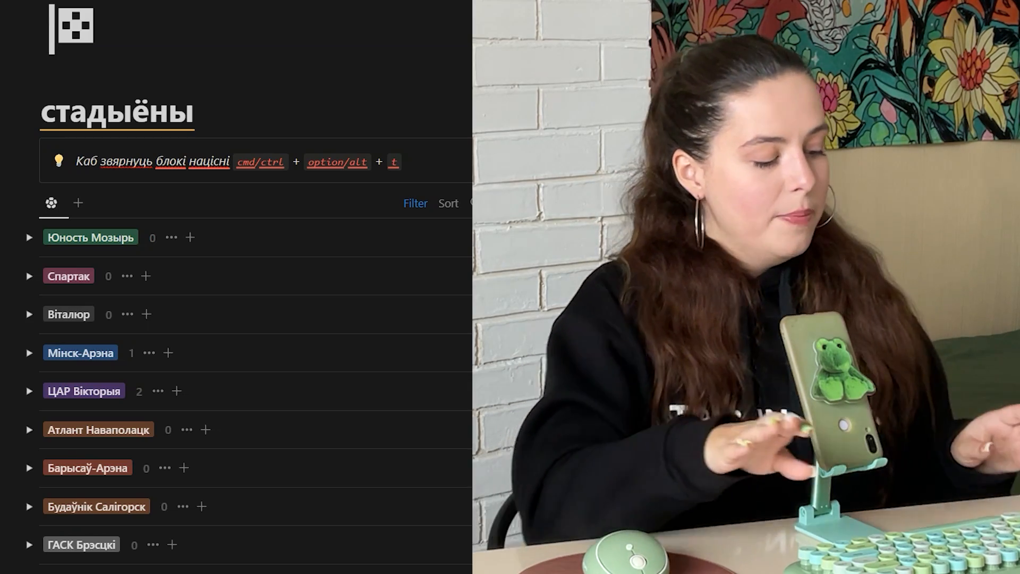
key("ctrl+alt+t")
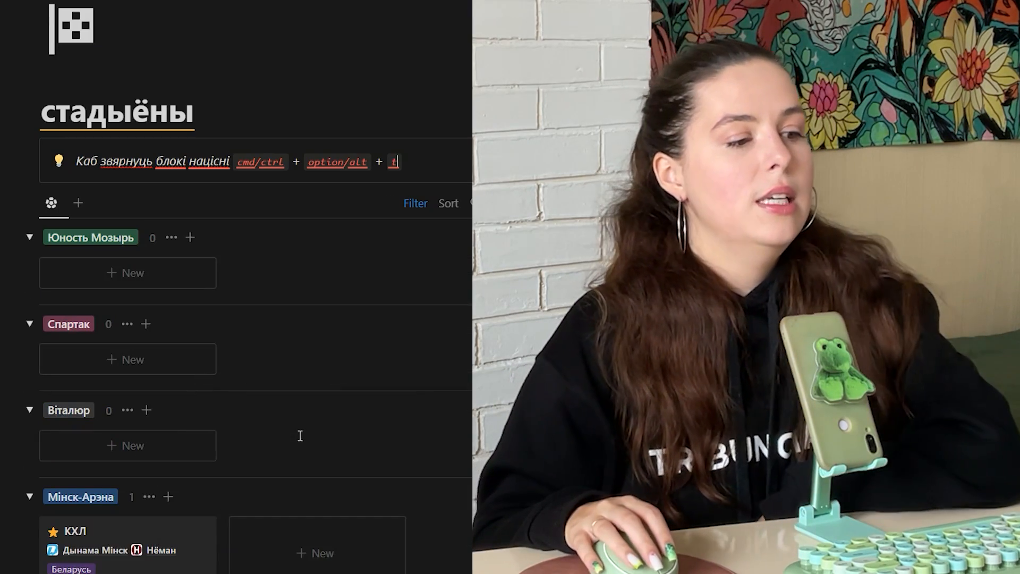
scroll(159, 345, "down", 5)
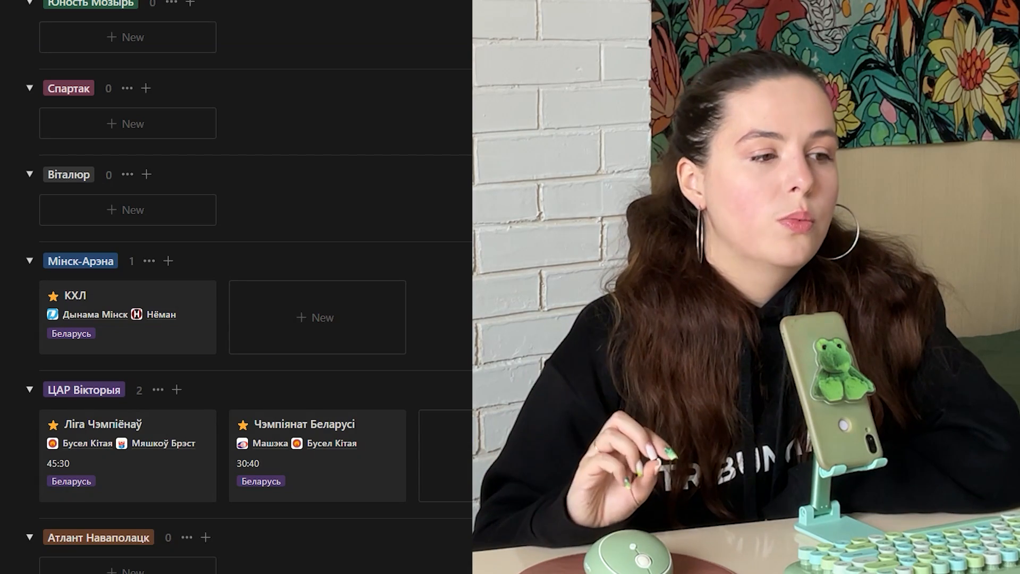
scroll(233, 287, "down", 8)
Collapse all stadium groups again and return to the маі матчы page
scroll(233, 287, "up", 12)
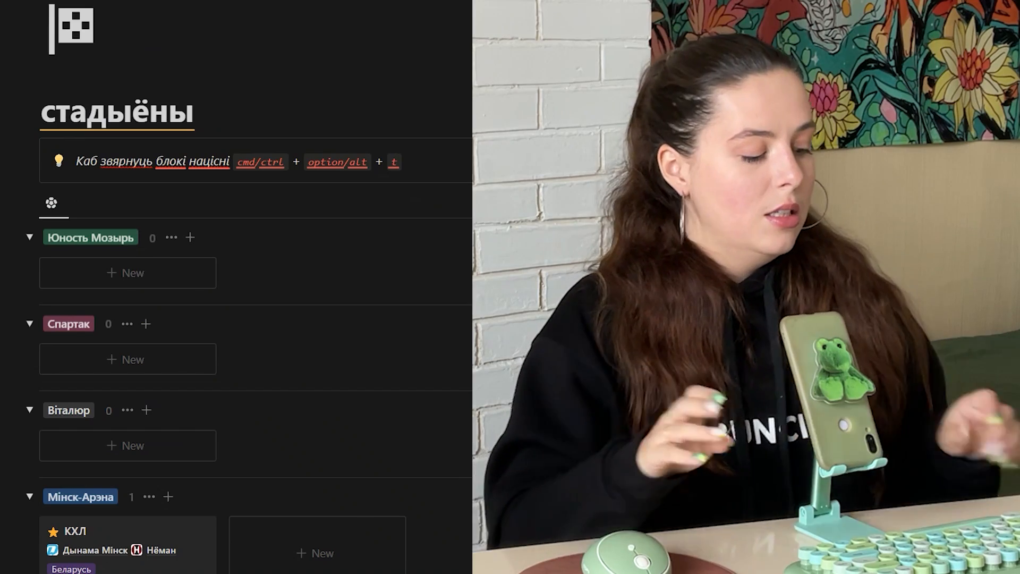
key("ctrl+alt+t")
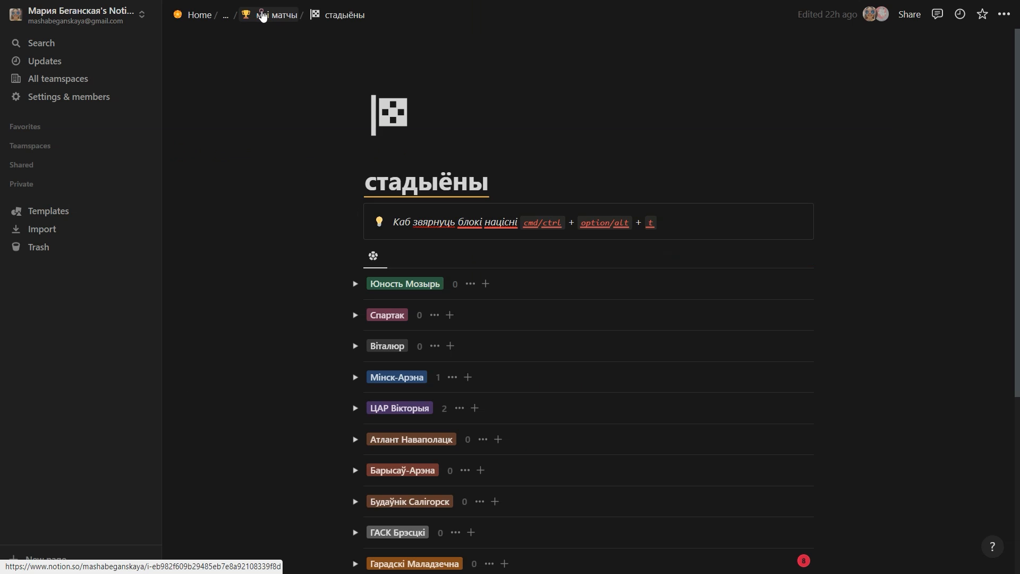
left_click(261, 14)
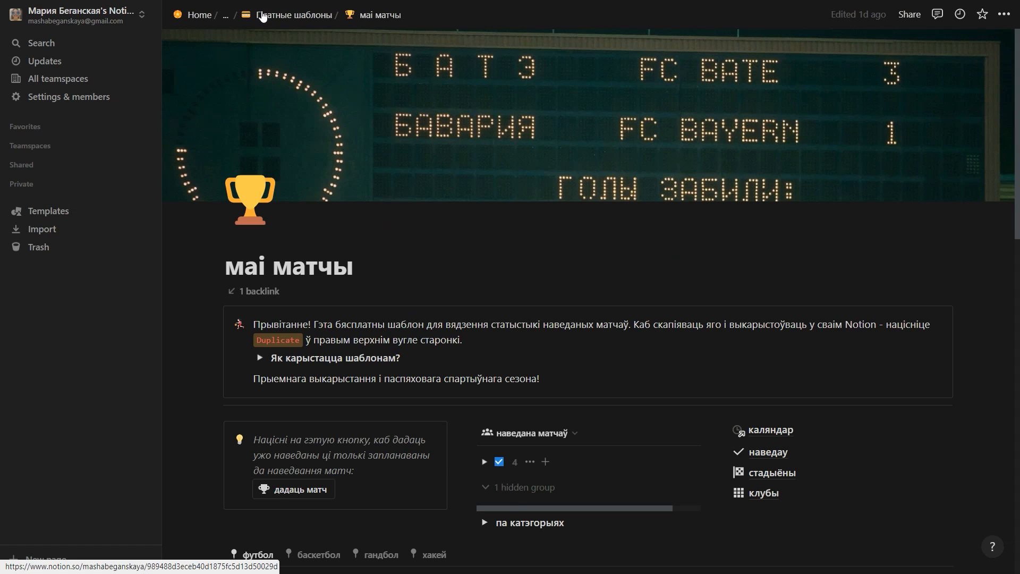
Open the клубы page and review the football clubs in the вышэйшая ліга group, collapsing and re-expanding it
scroll(667, 321, "down", 2)
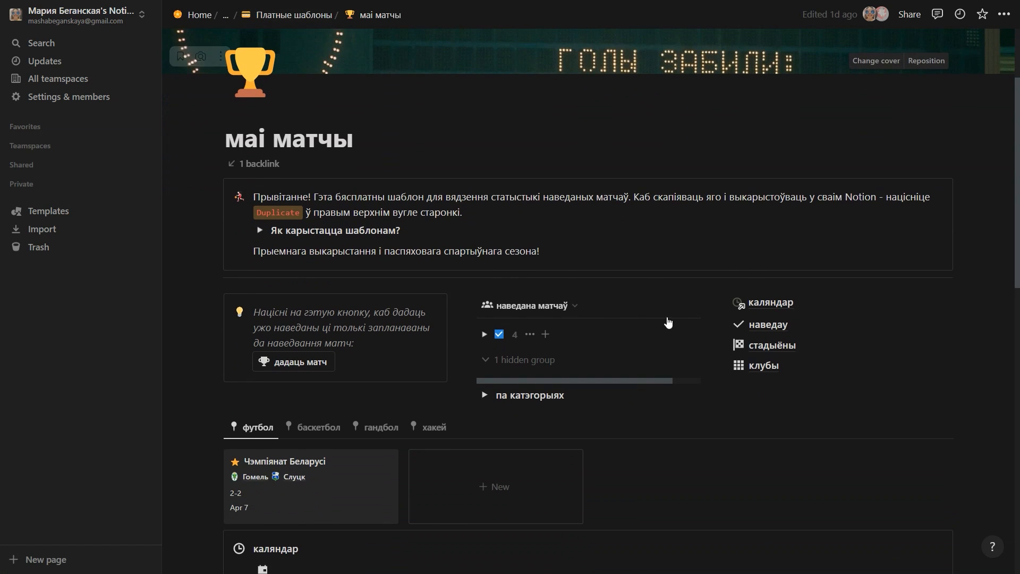
left_click(770, 370)
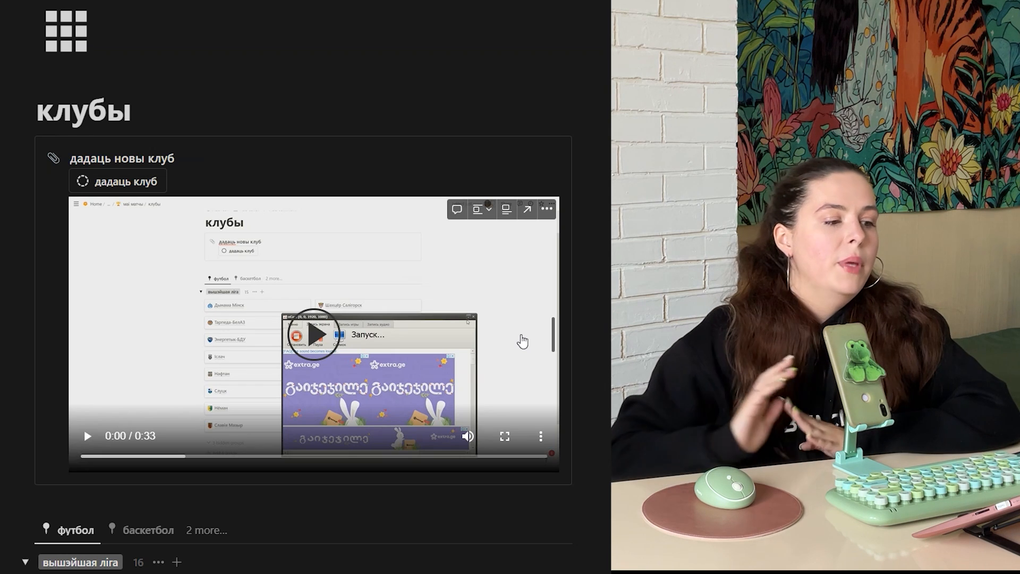
scroll(119, 296, "down", 8)
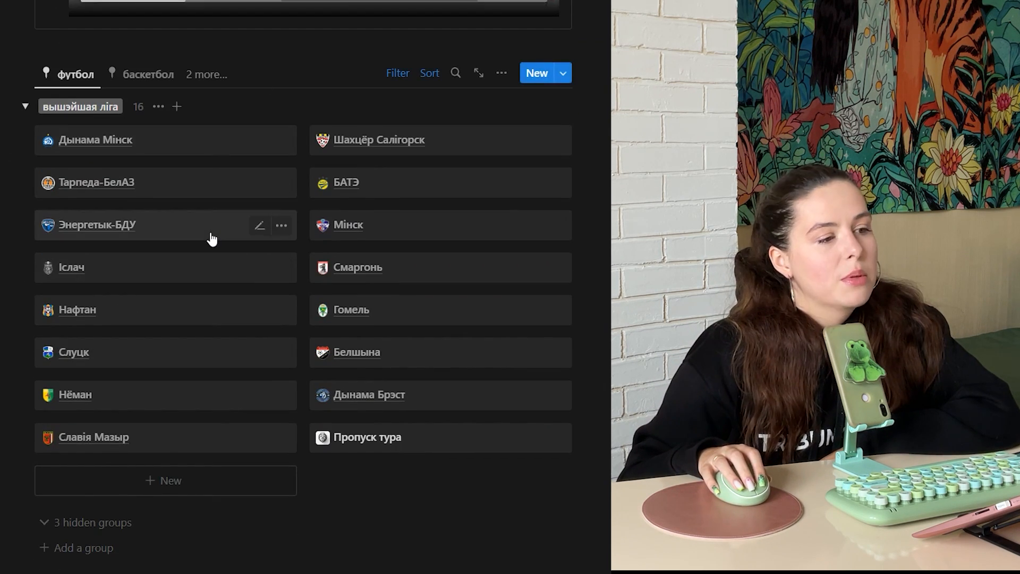
left_click(207, 234)
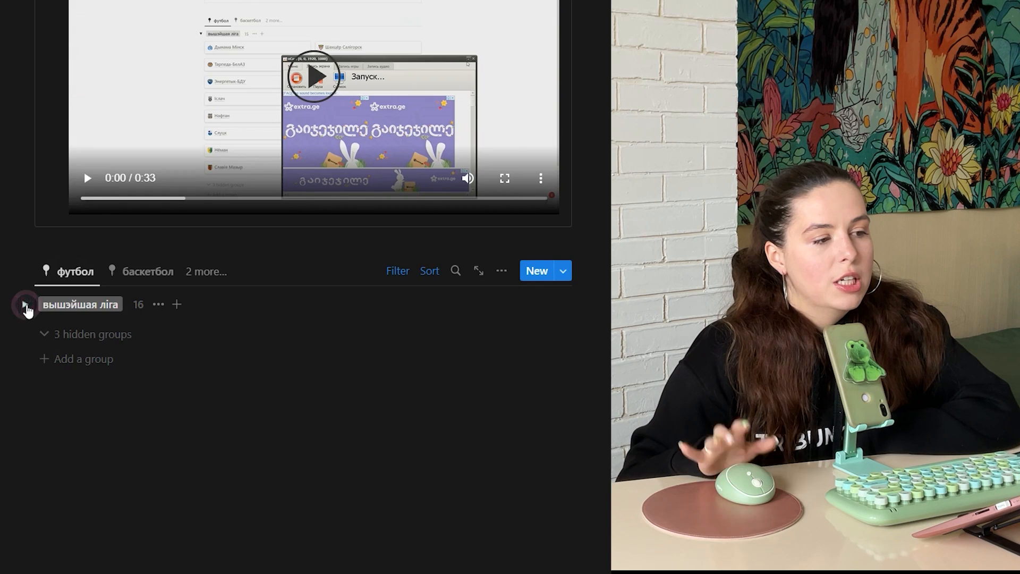
left_click(25, 304)
scroll(28, 306, "down", 4)
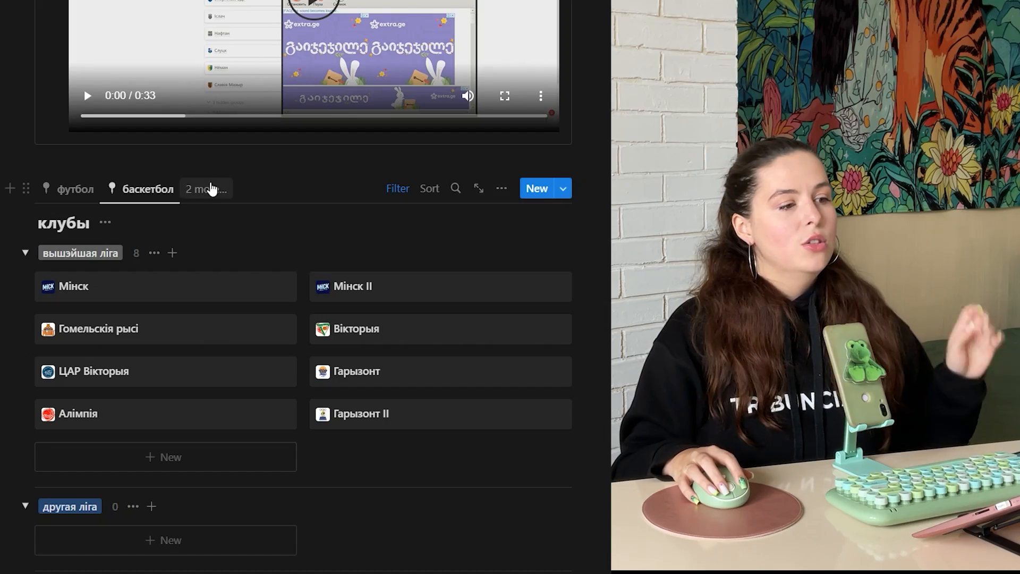
Switch the club list to the гандбол view and then to the хакей view
left_click(210, 188)
left_click(194, 289)
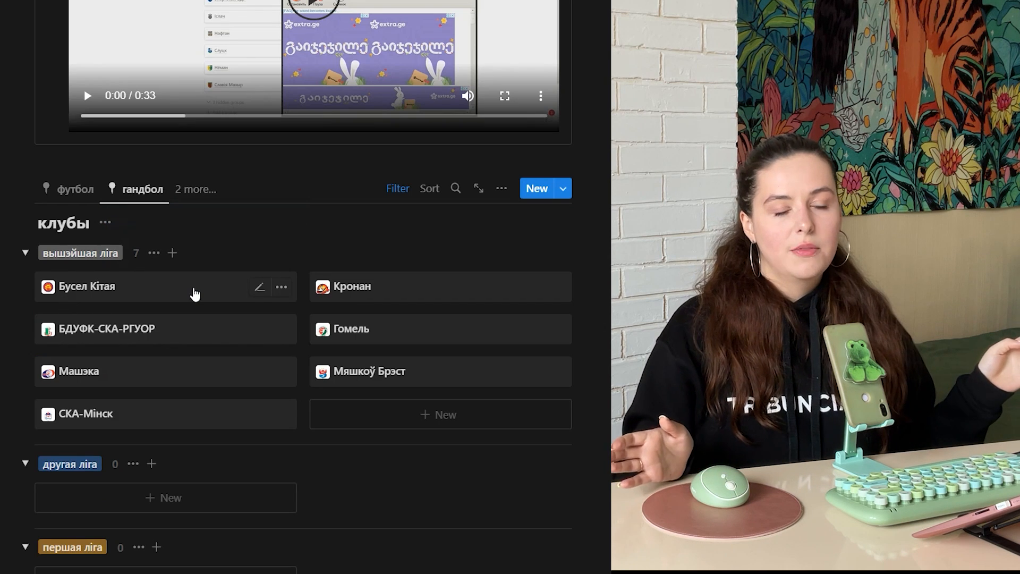
left_click(200, 189)
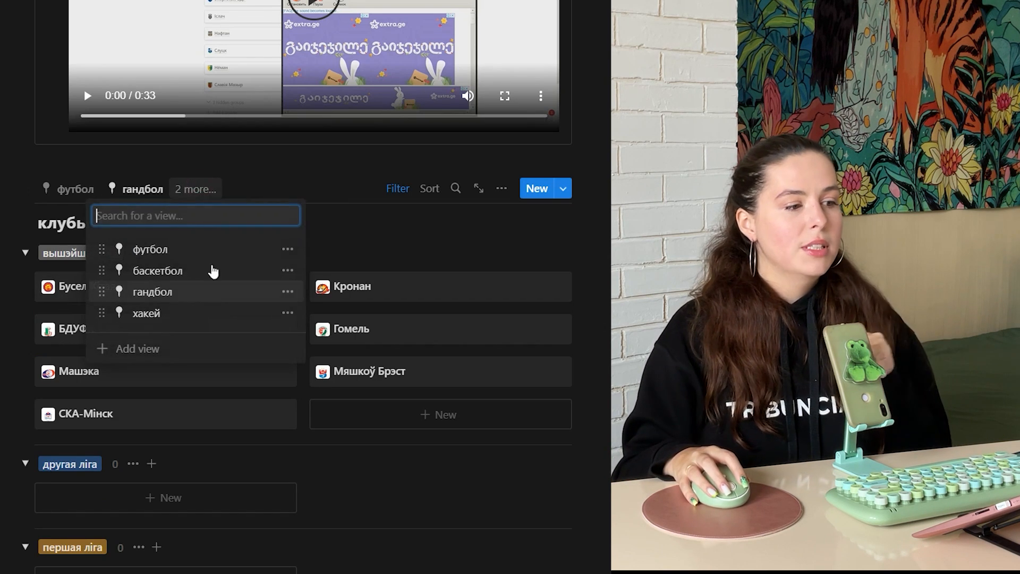
left_click(190, 318)
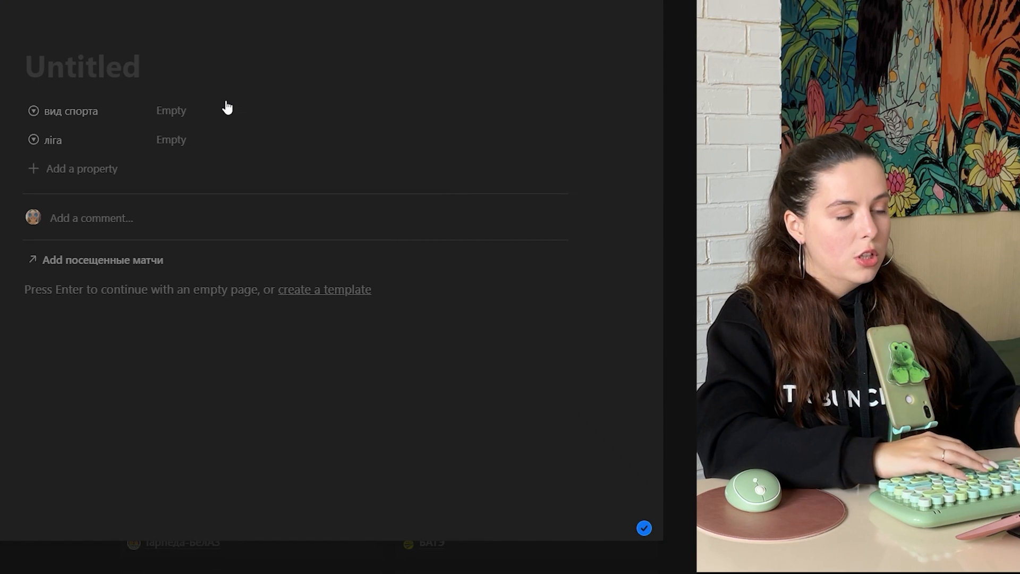
Name the new club page Крумкачы and upload the club's logo image as its icon
type("Крумкачы")
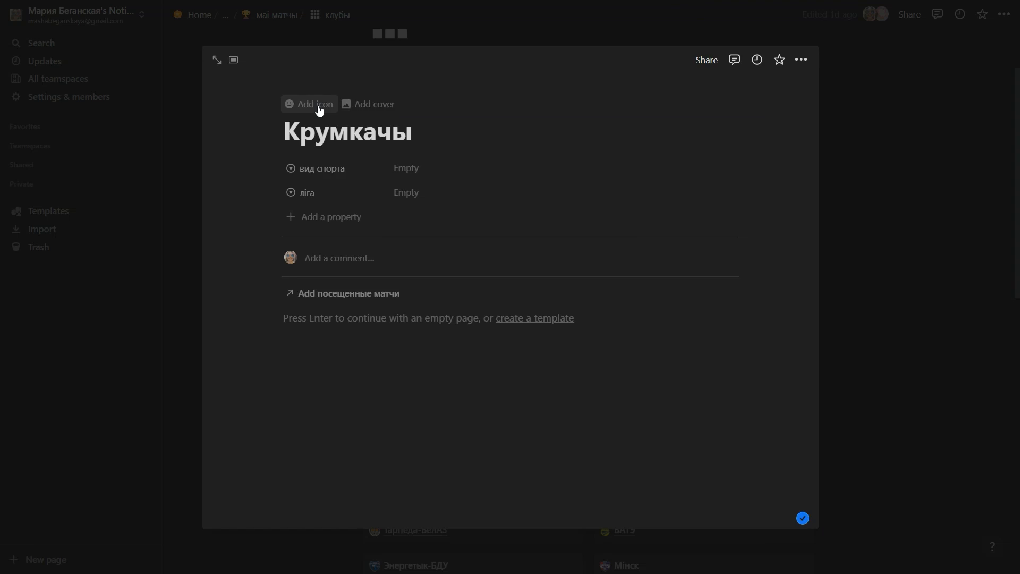
left_click(57, 34)
left_click(318, 106)
left_click(269, 201)
left_click(287, 232)
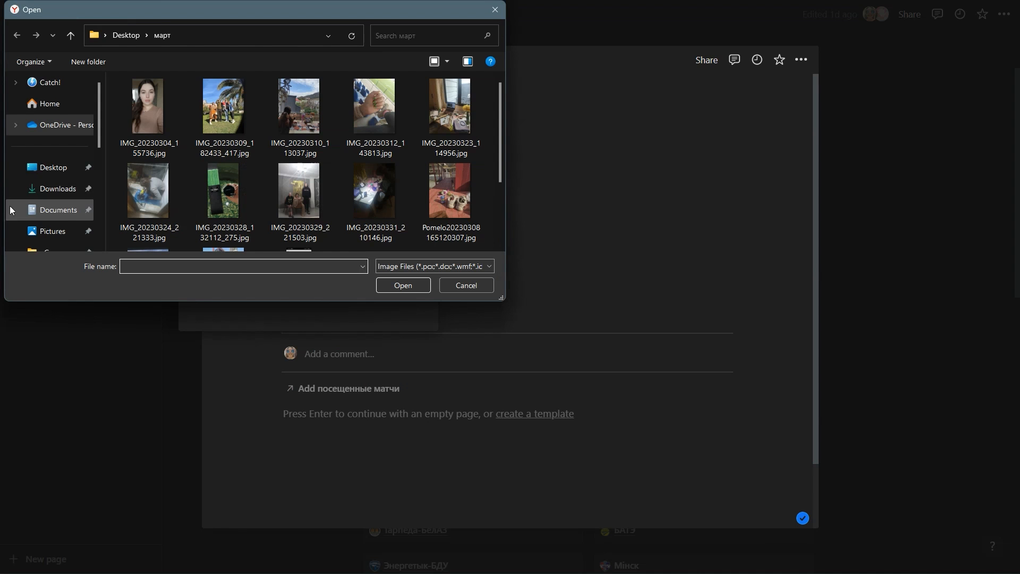
left_click(48, 178)
scroll(250, 154, "down", 2)
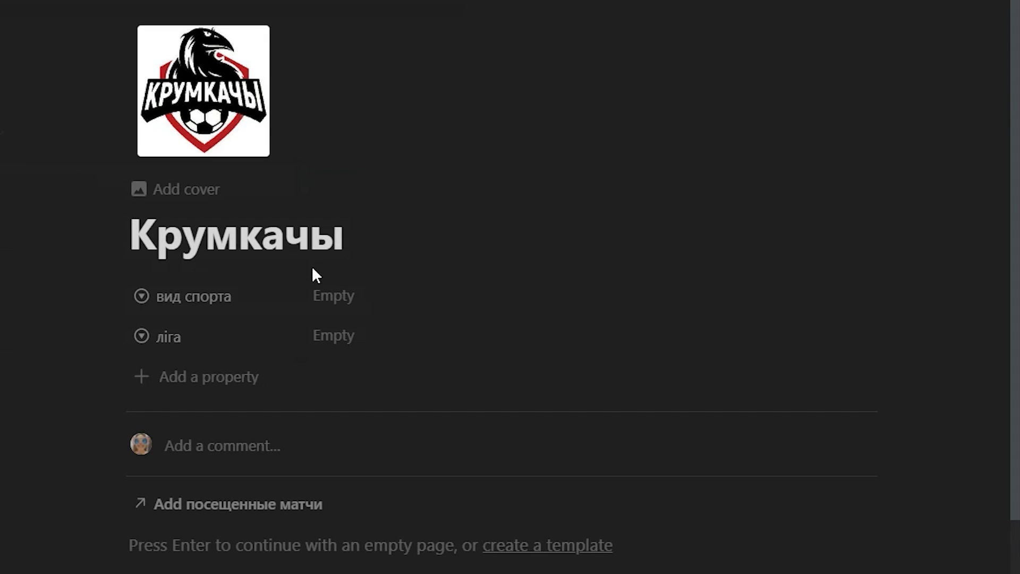
Set the Крумкачы club's вид спорта to футбол and its ліга to другая ліга, and close its page
left_click(330, 295)
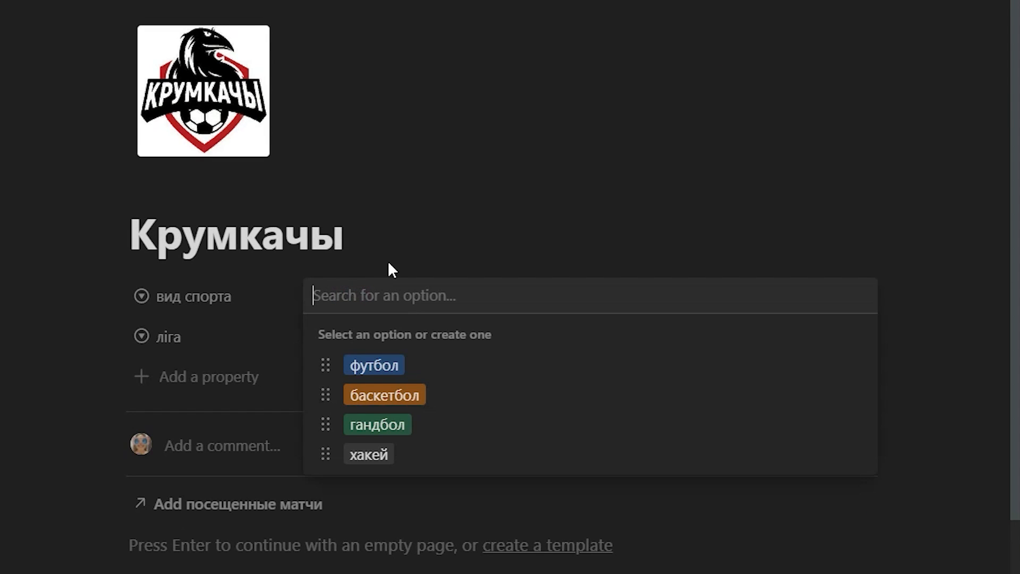
left_click(394, 372)
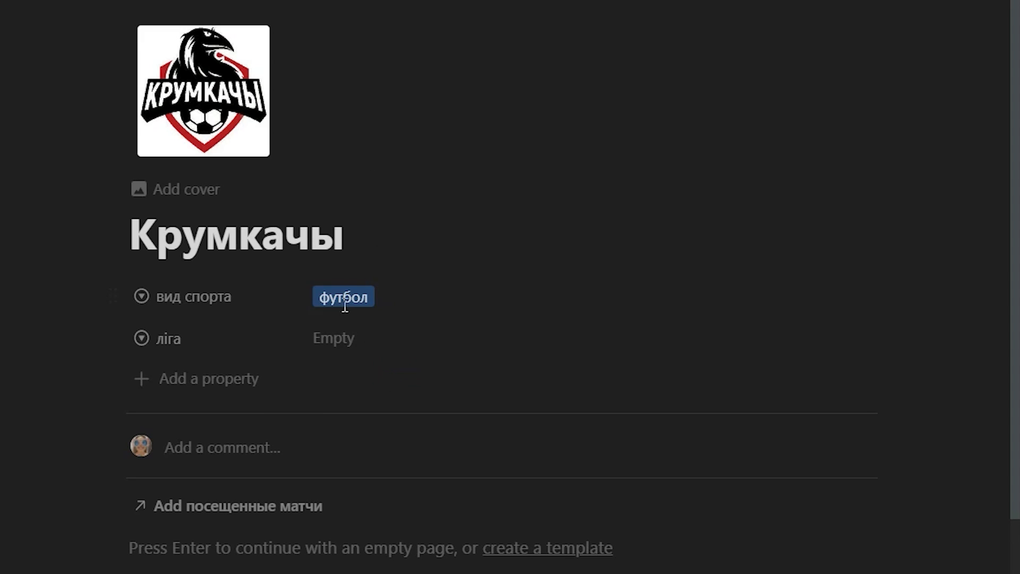
left_click(343, 346)
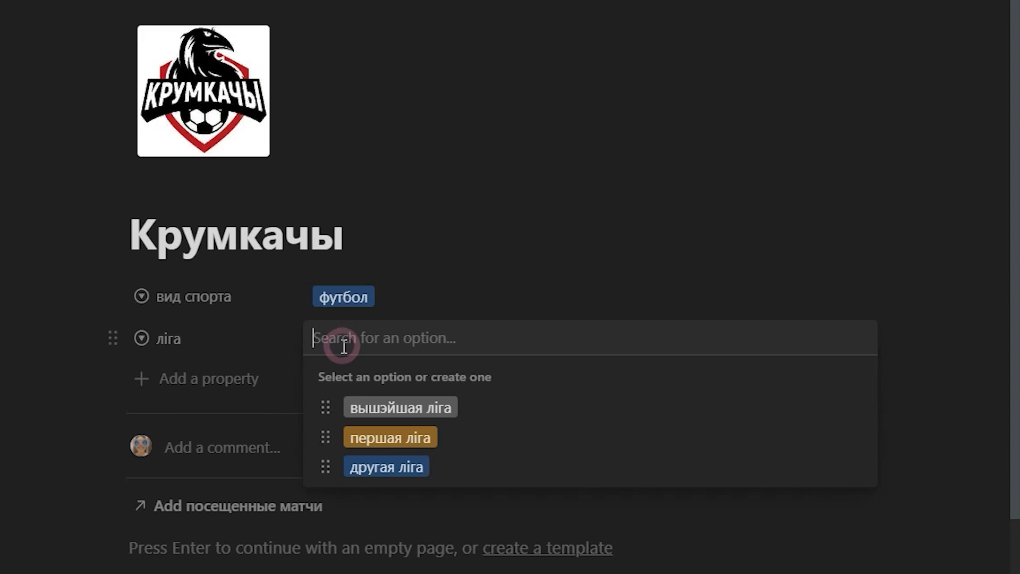
left_click(399, 477)
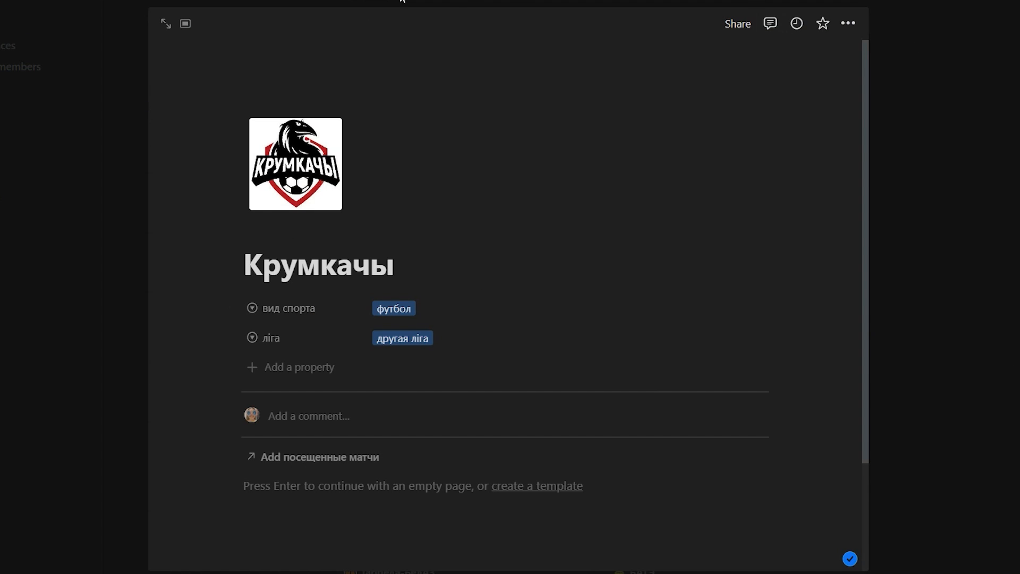
left_click(993, 307)
scroll(995, 306, "down", 9)
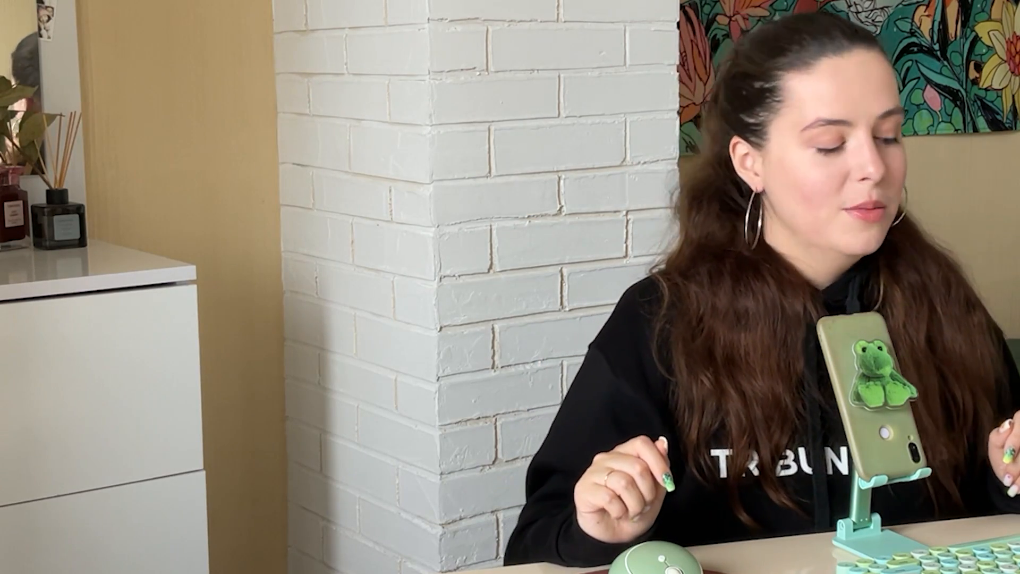
Add a new match from the Кубак Беларусі template and set its від спорту to футбол
left_click(262, 232)
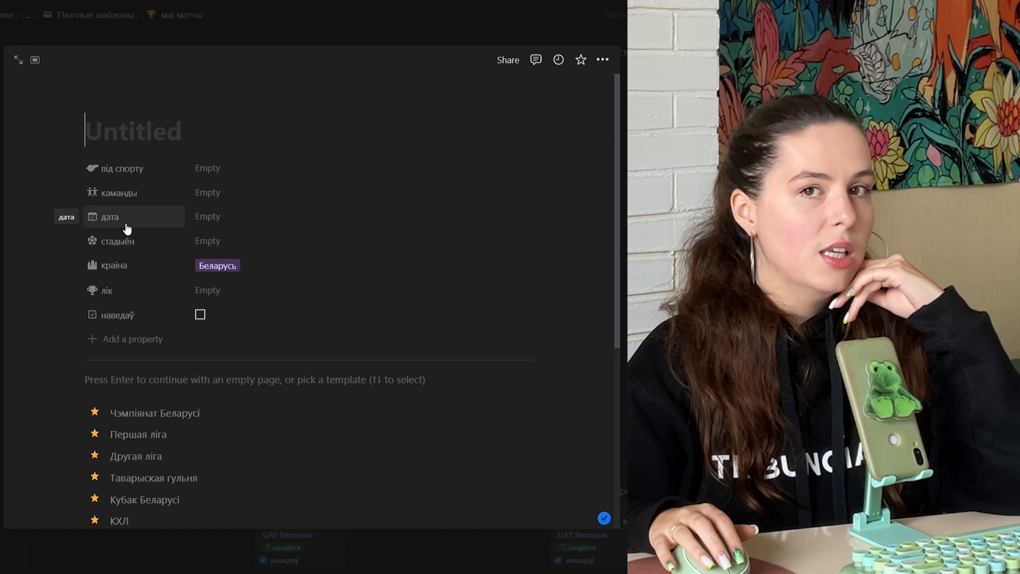
scroll(126, 228, "down", 5)
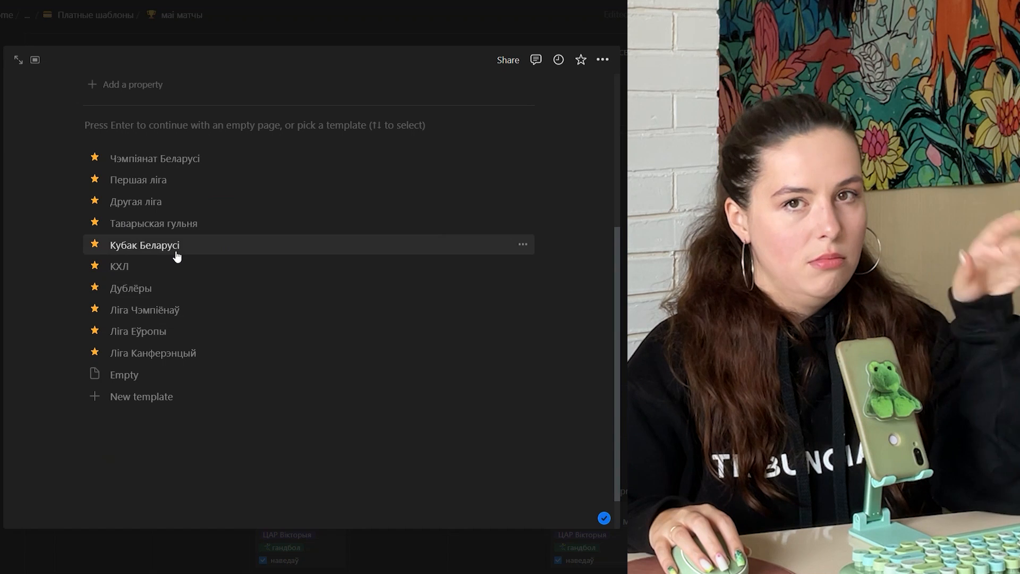
left_click(177, 257)
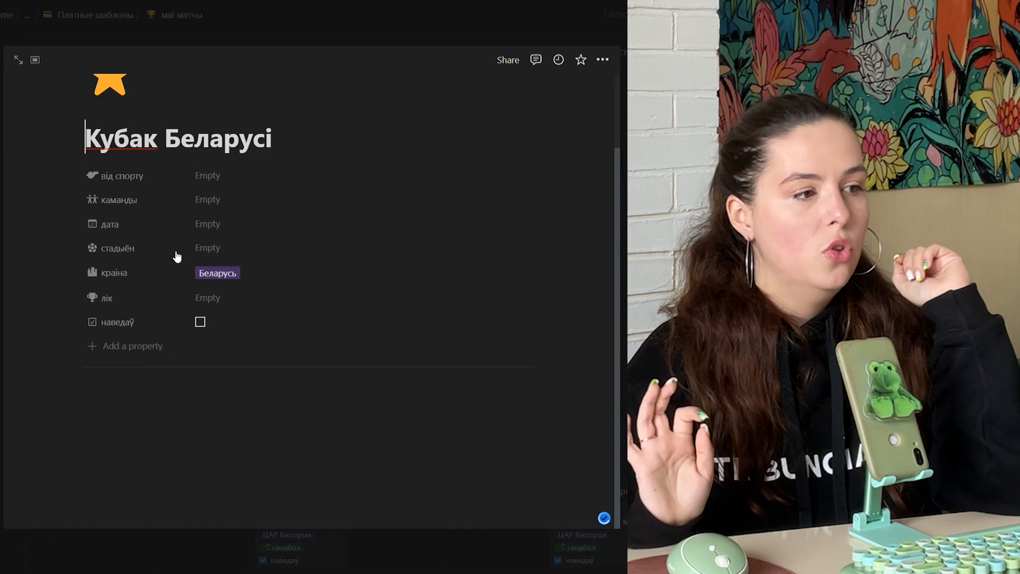
left_click(212, 178)
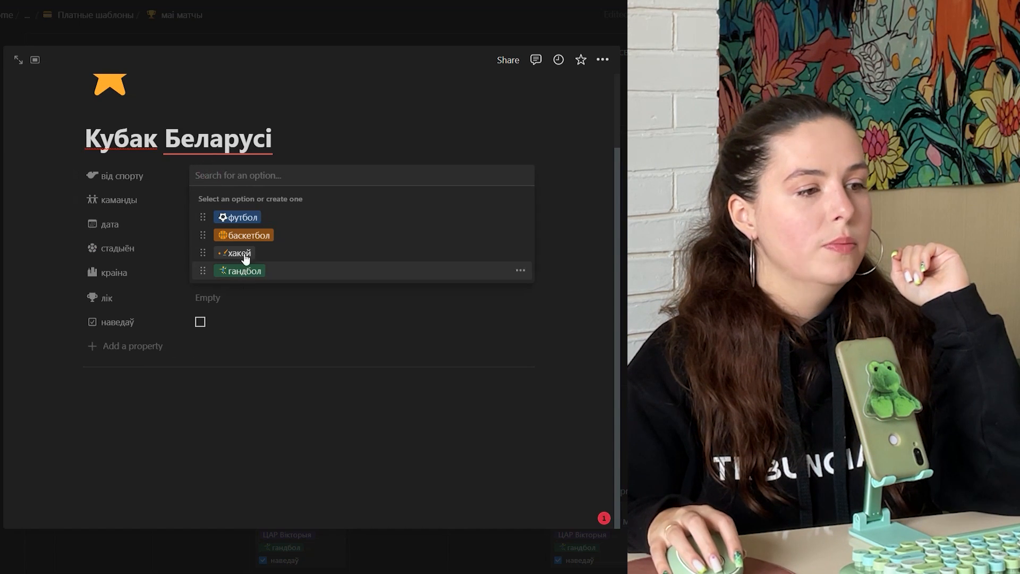
left_click(239, 217)
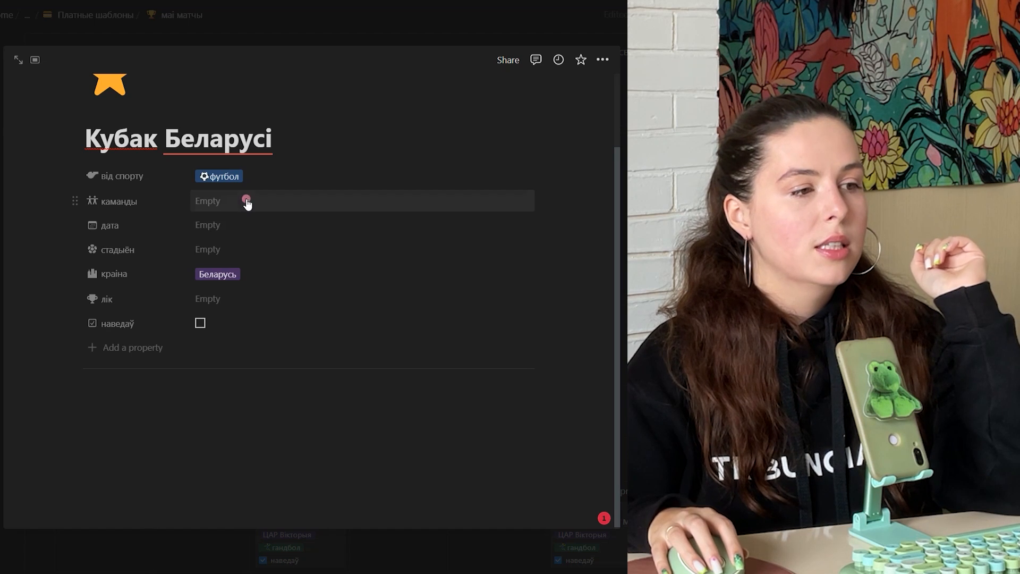
Link the clubs Крумкачы and Дынама Мінск as the match's каманды
left_click(247, 202)
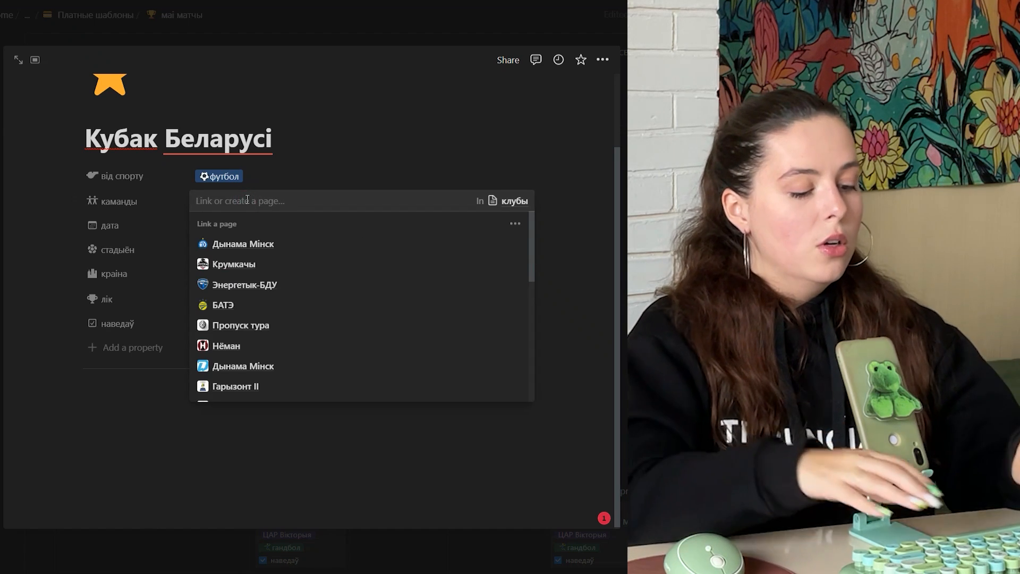
type("кру")
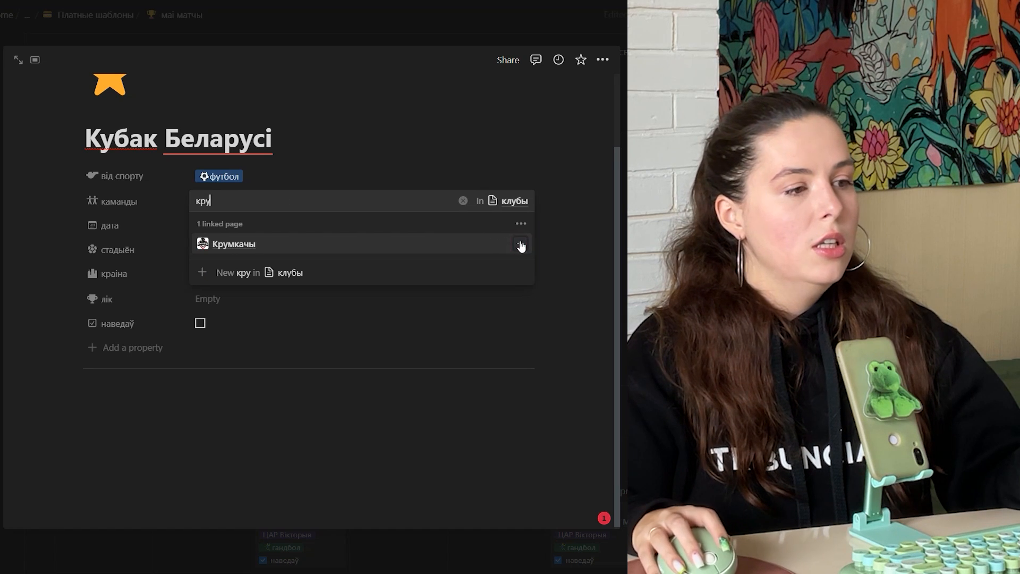
key("ctrl+a")
type("дына")
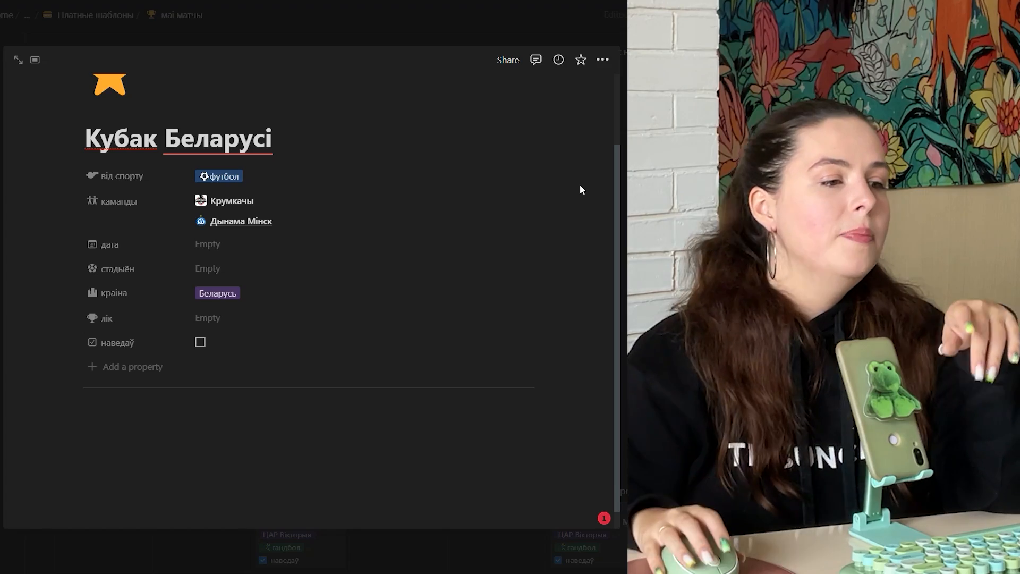
Set the match date to April 20, 2023 and its стадыён to САК Алімпійскі
left_click(212, 253)
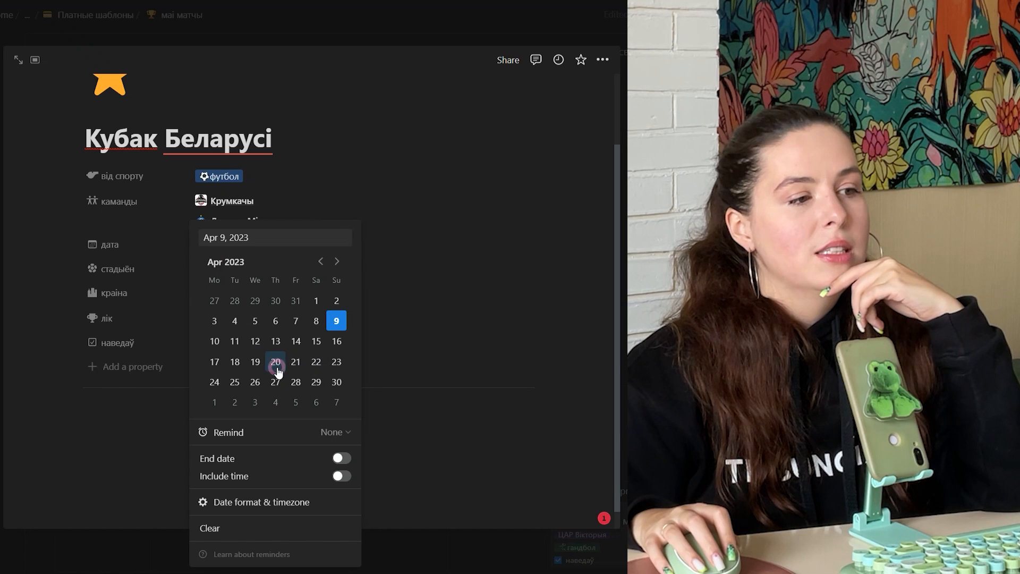
left_click(531, 266)
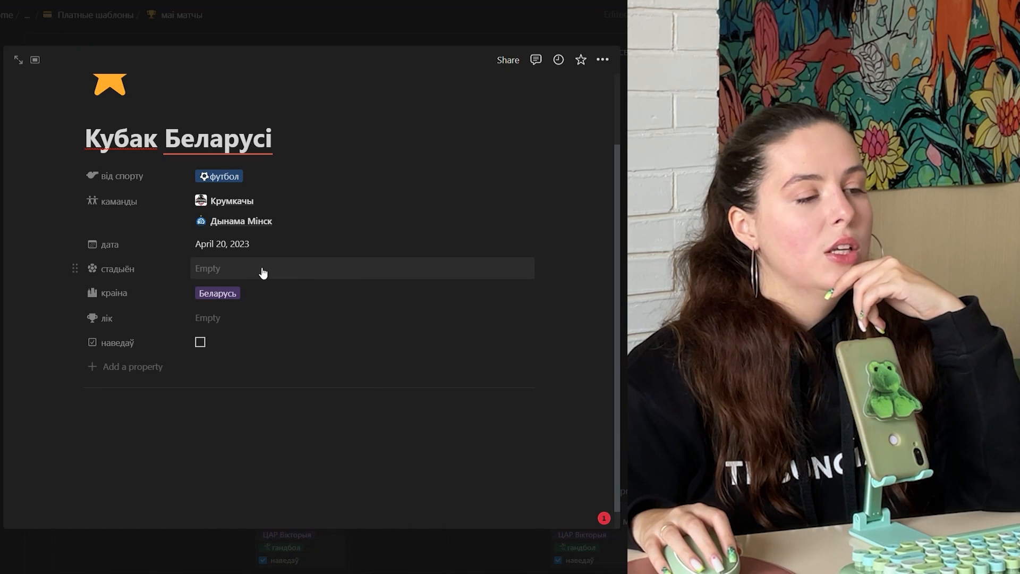
left_click(263, 273)
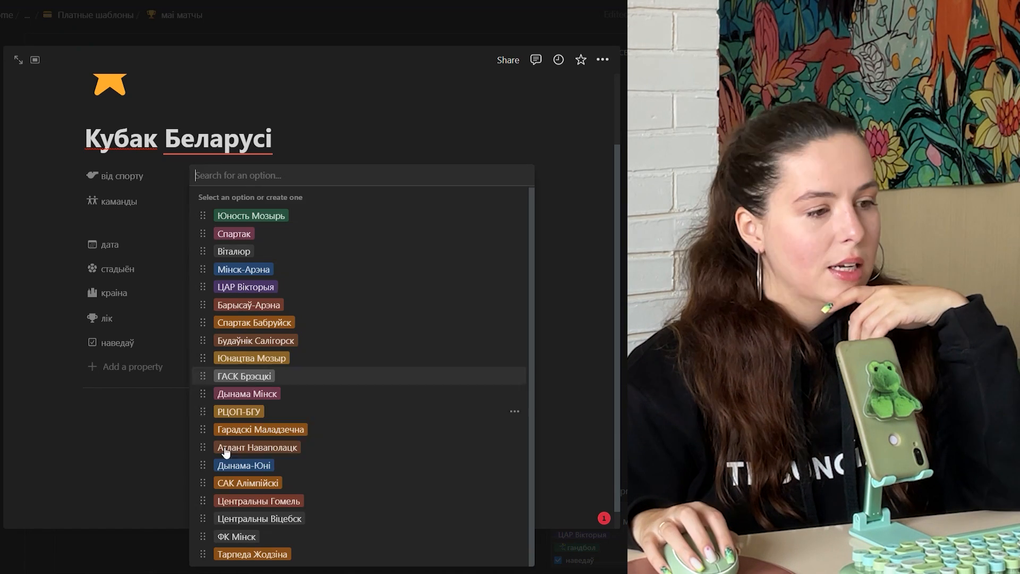
left_click(253, 483)
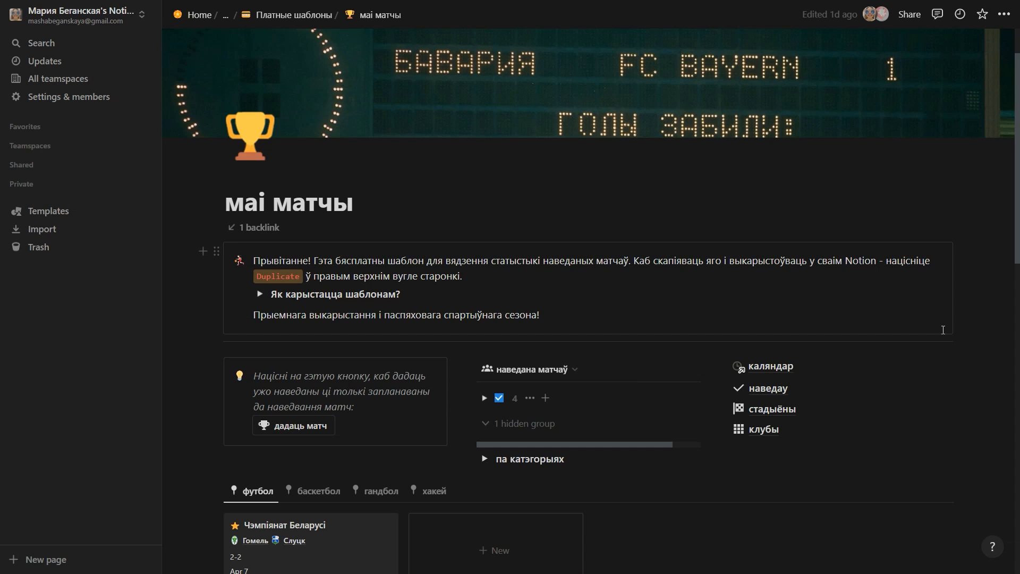
Review the planned matches in the April 2023 calendar and the attended-match counts under па катэгорыях
scroll(943, 330, "down", 12)
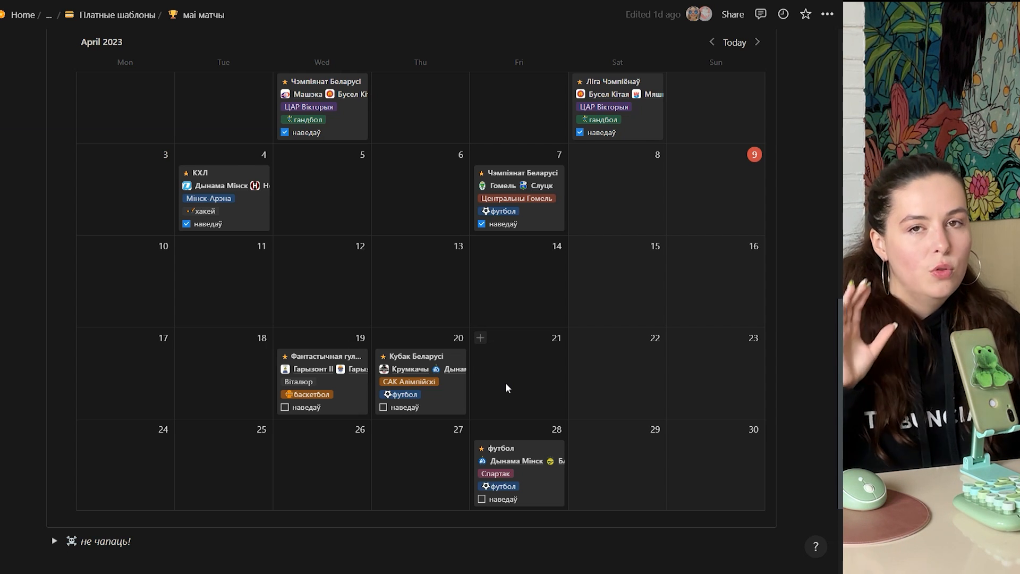
scroll(505, 383, "up", 10)
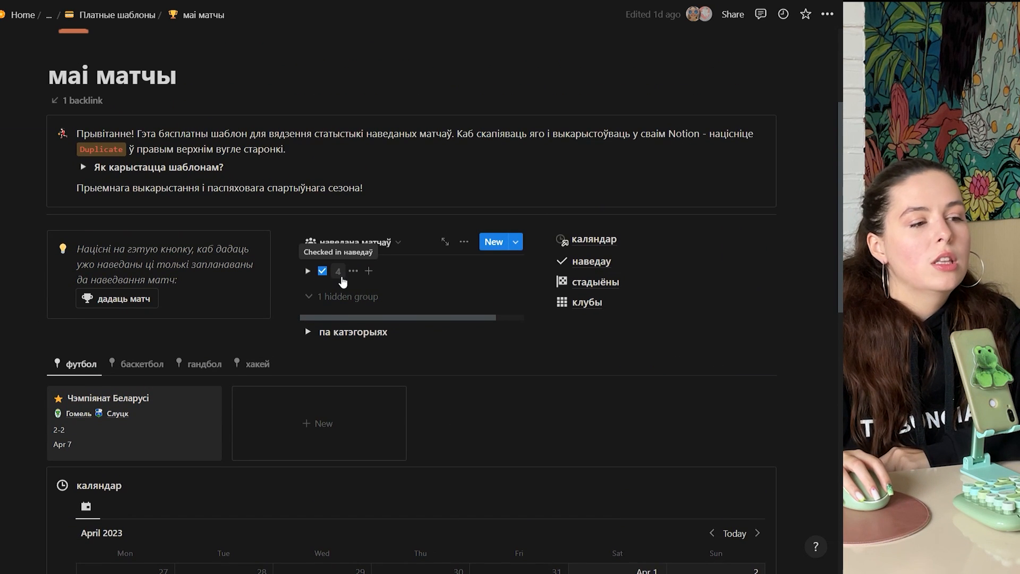
left_click(308, 331)
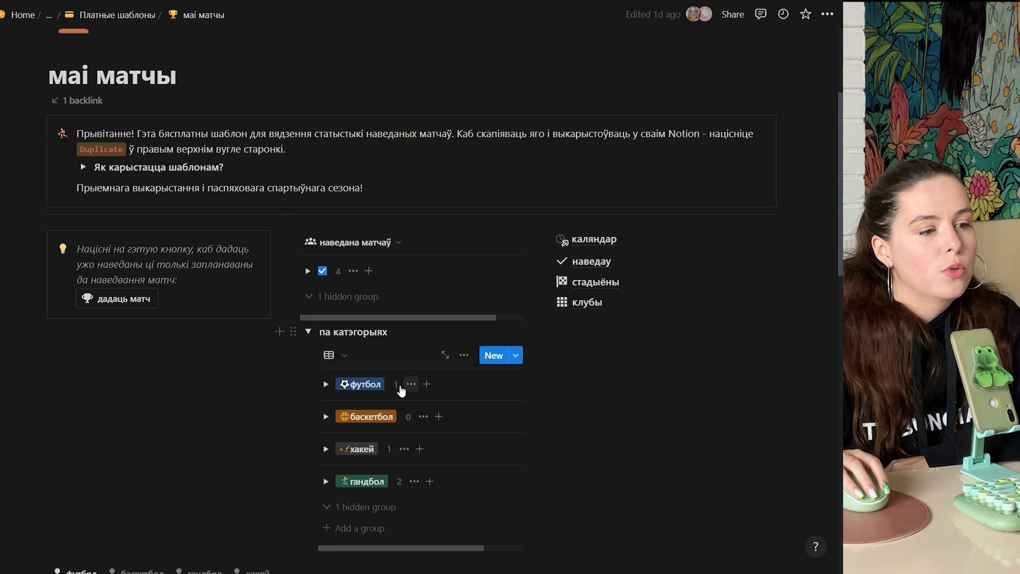
left_click(307, 331)
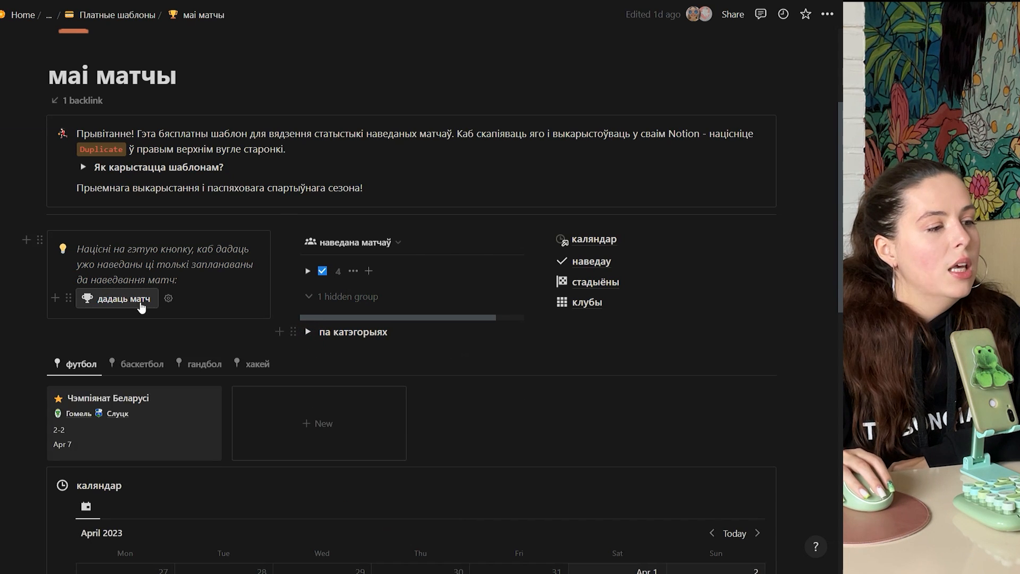
scroll(141, 307, "down", 3)
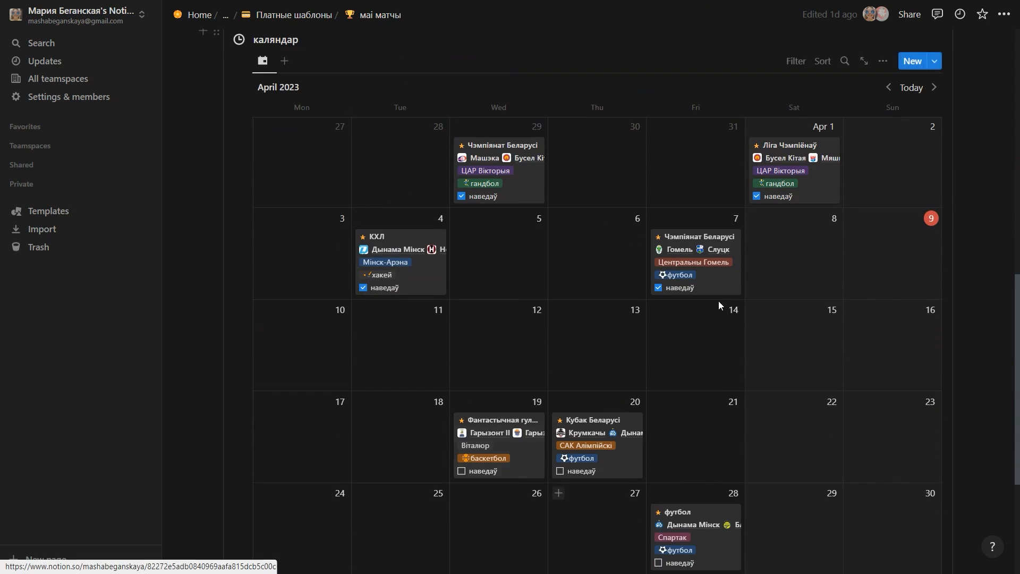
scroll(718, 300, "down", 4)
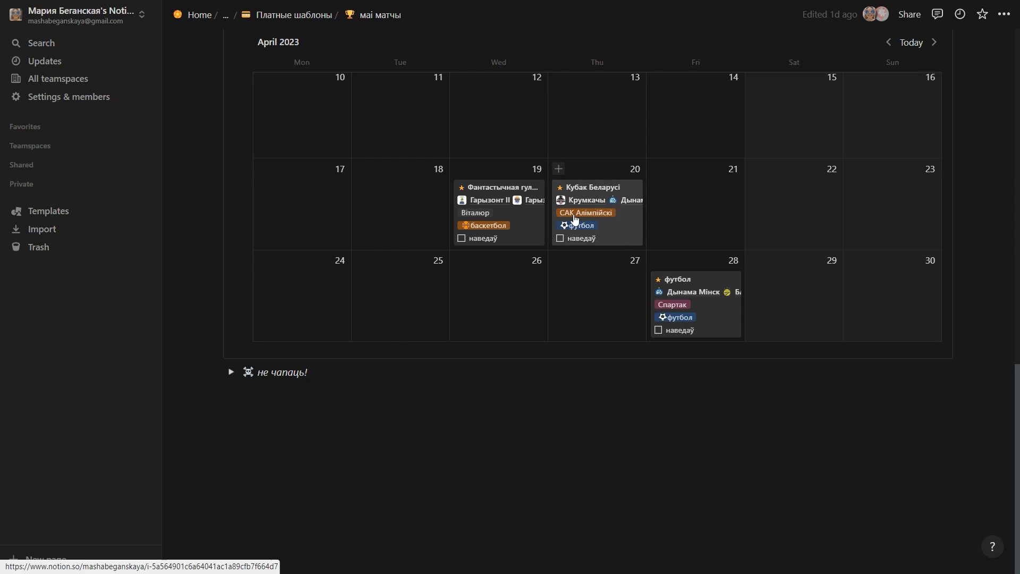
Open the April 20 Кубак Беларусі match from the calendar, enter 2:1 as its лік, mark it as наведаў and close it
left_click(609, 228)
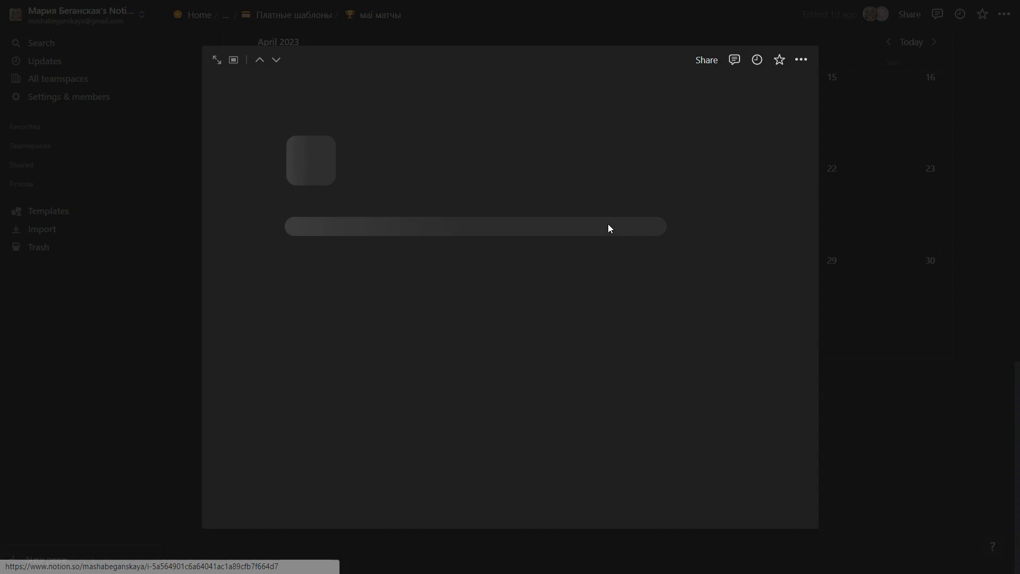
left_click(408, 409)
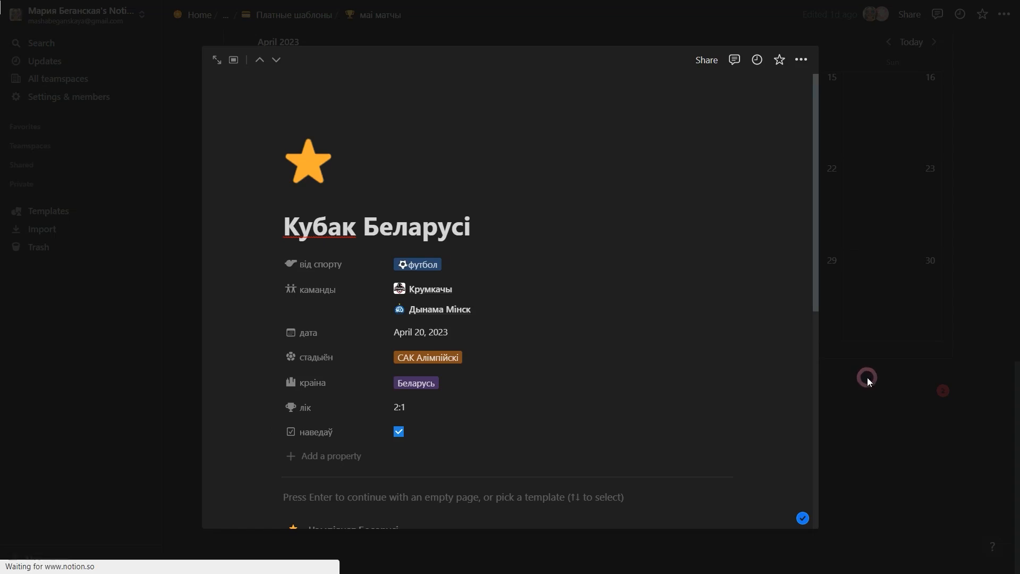
left_click(866, 377)
Expand па катэгорыях to check the attended-match counts per sport, and collapse it again
scroll(868, 377, "up", 5)
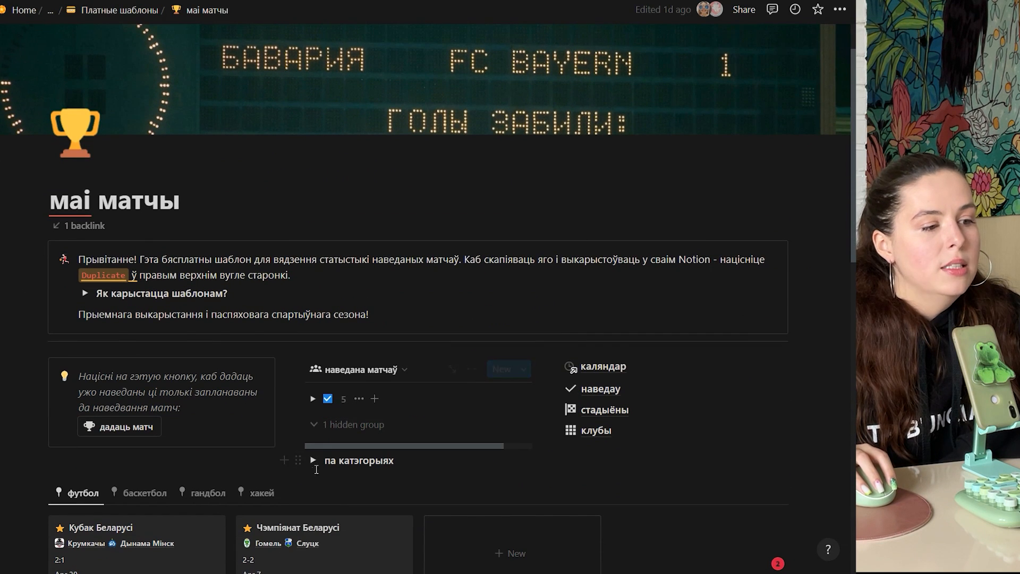
left_click(311, 463)
scroll(405, 394, "down", 2)
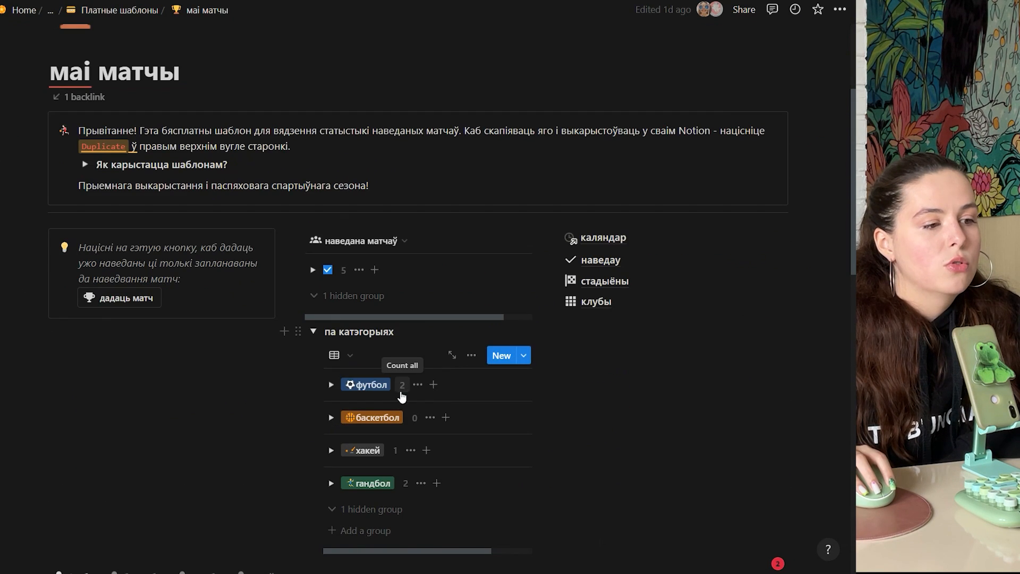
left_click(314, 331)
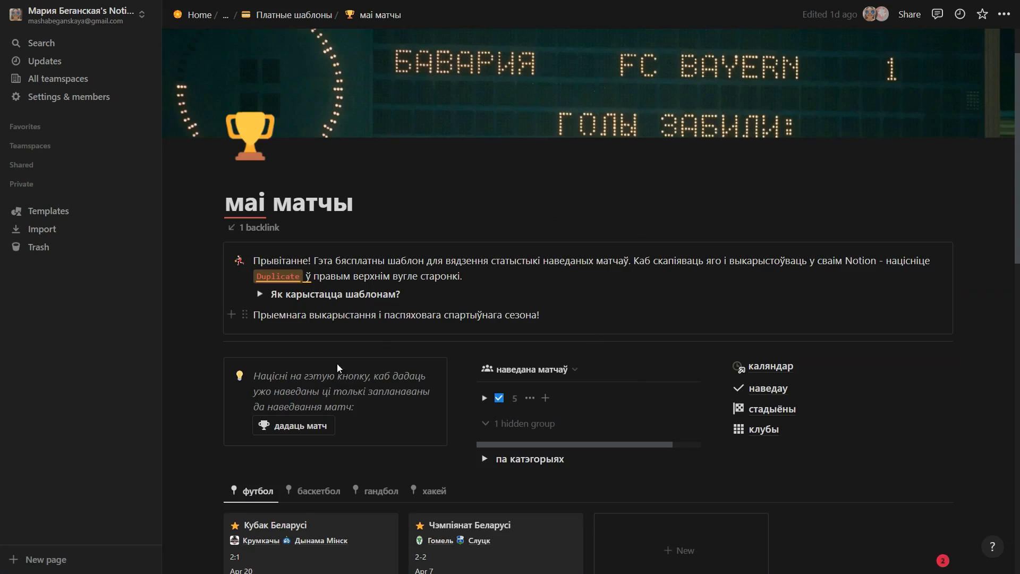
Open the Кубак Беларусі card in the футбол gallery and write the notes "Ну гэта легенда!!!!" and a line about who was met
scroll(337, 362, "down", 5)
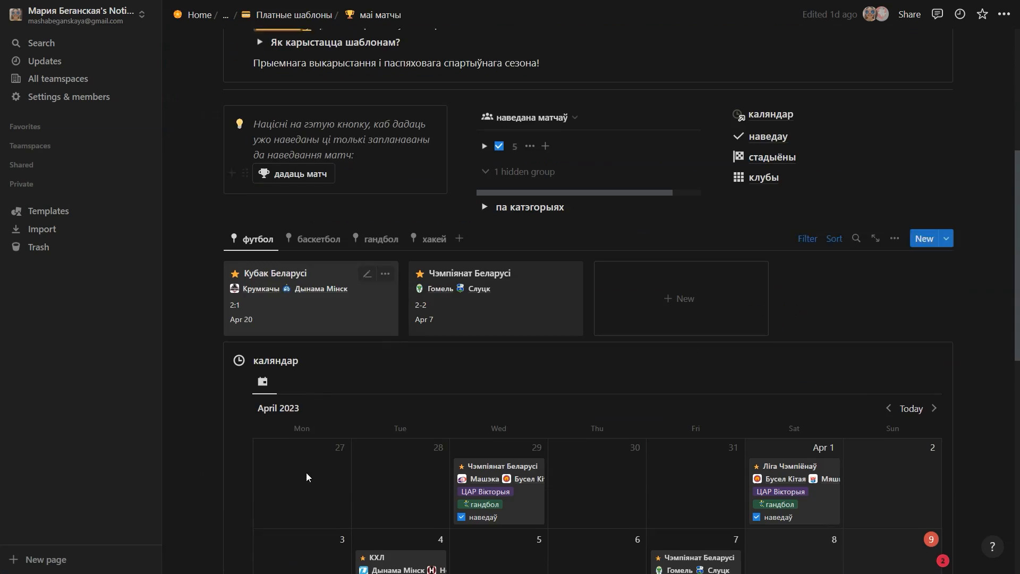
left_click(331, 311)
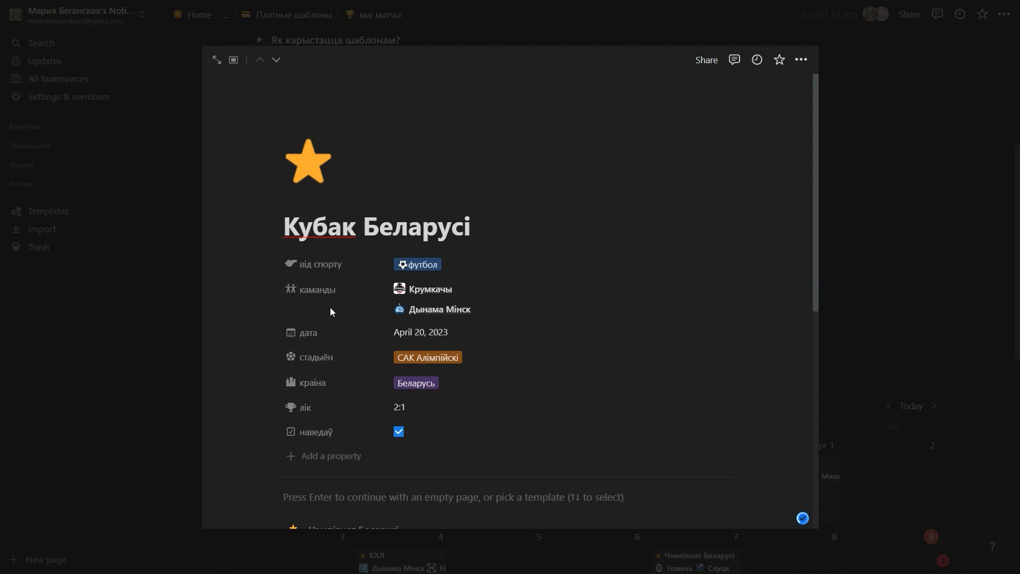
scroll(329, 312, "down", 4)
type("Ну гэта ля")
type("шчэ")
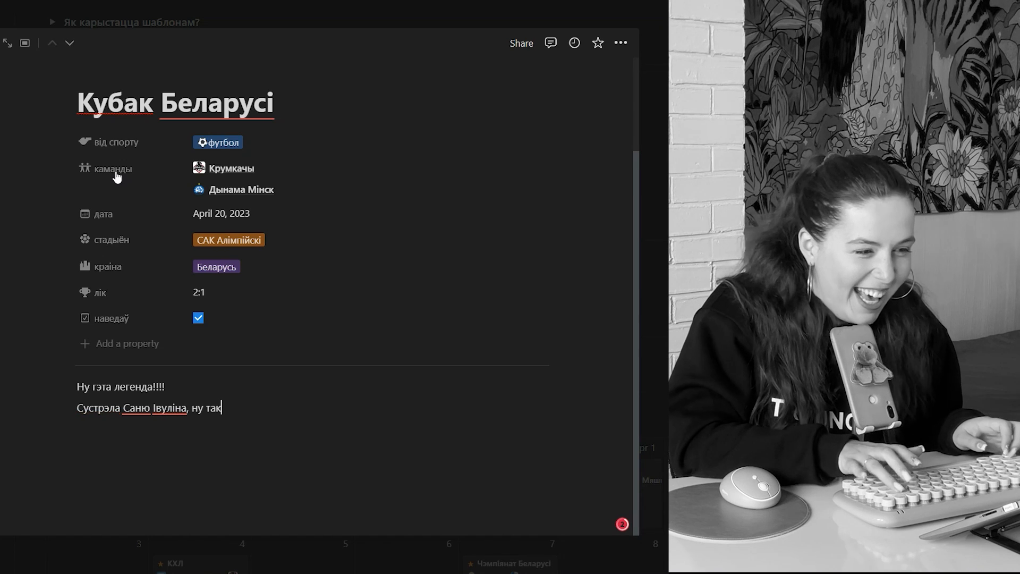
key("BackSpace")
type("ш")
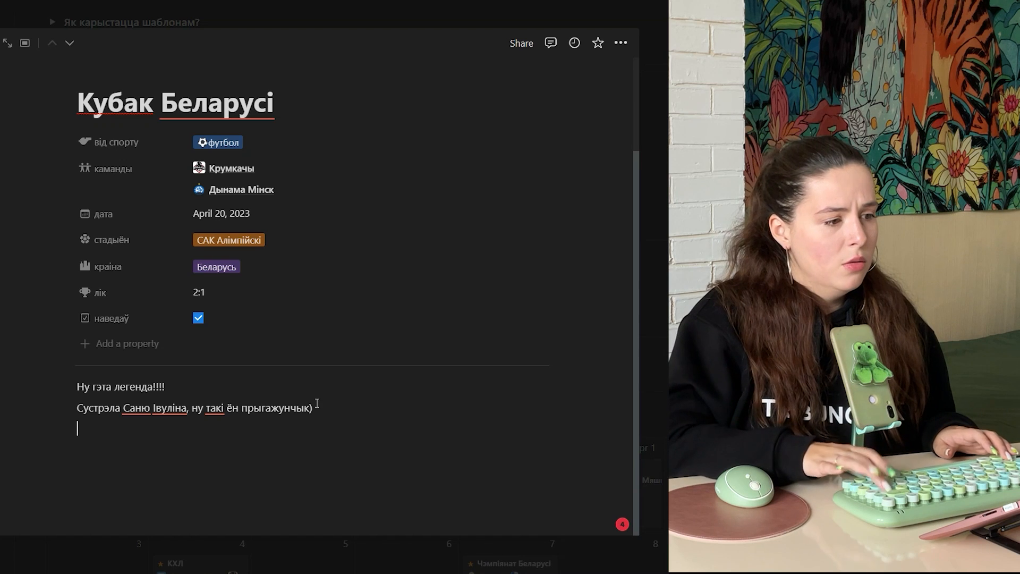
Insert an image block below the Кубак Беларусі match notes and upload the black crow logo picture into it
type("/")
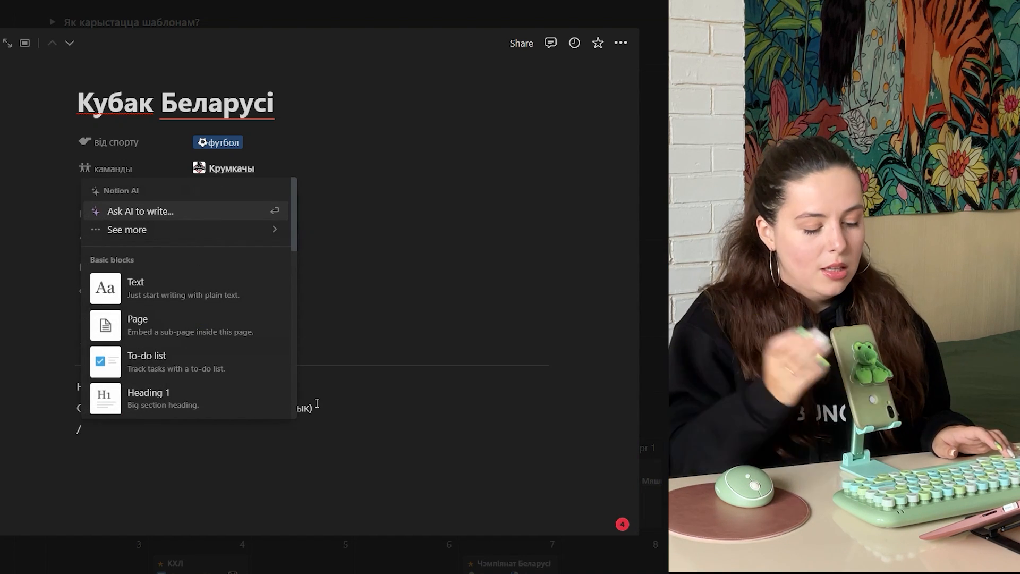
type("ima")
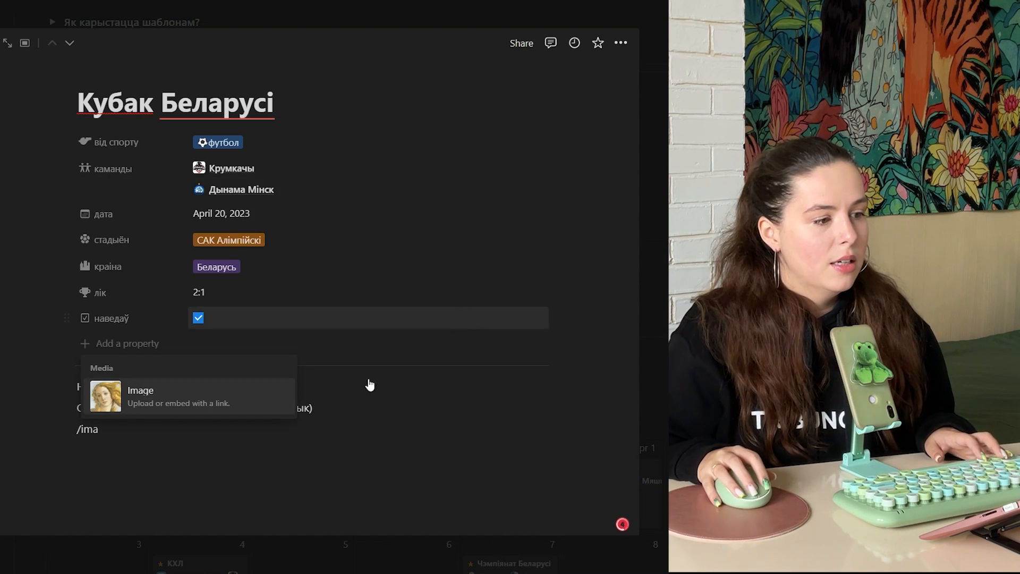
left_click(161, 391)
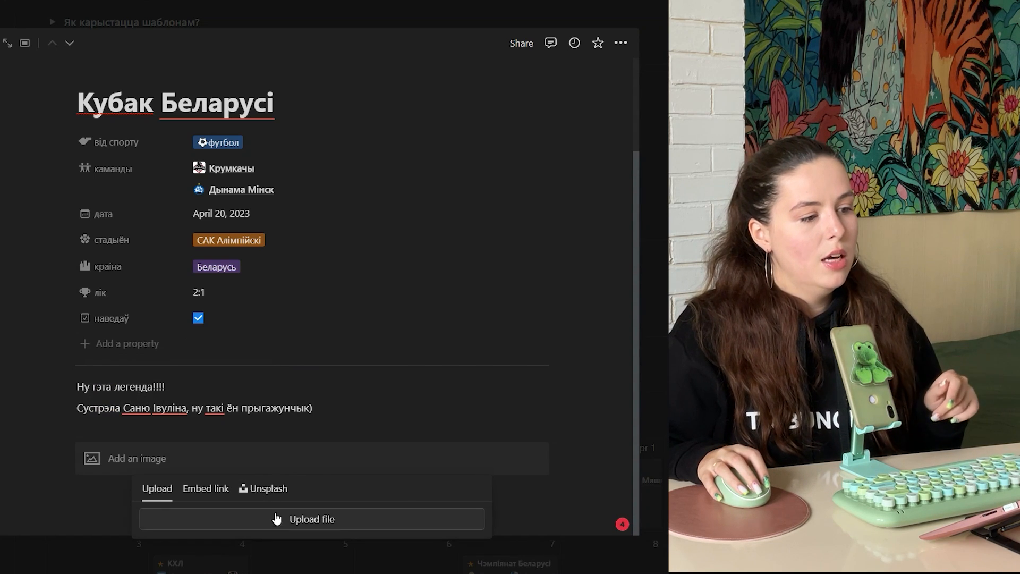
left_click(282, 523)
left_click(410, 286)
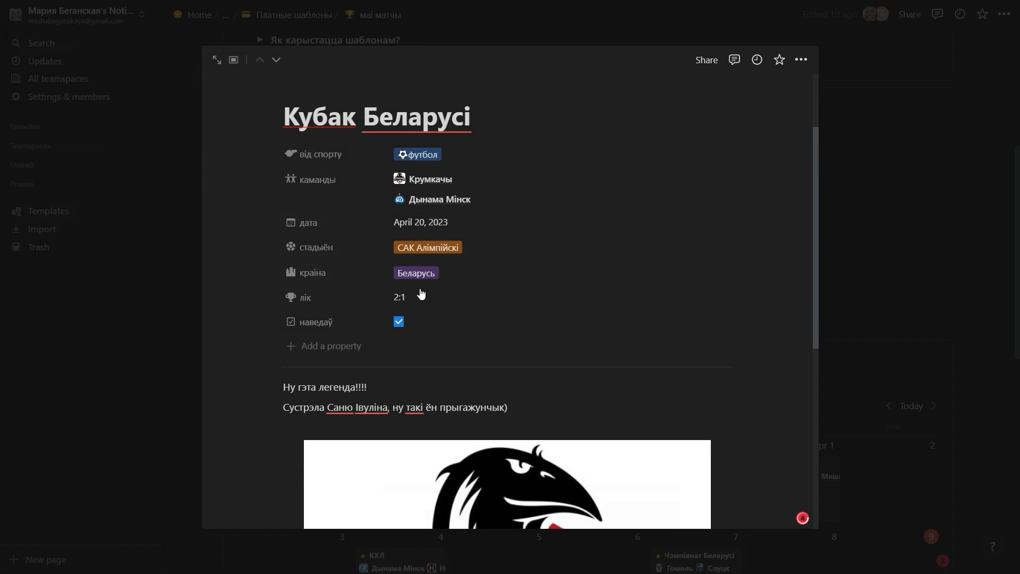
scroll(488, 351, "down", 5)
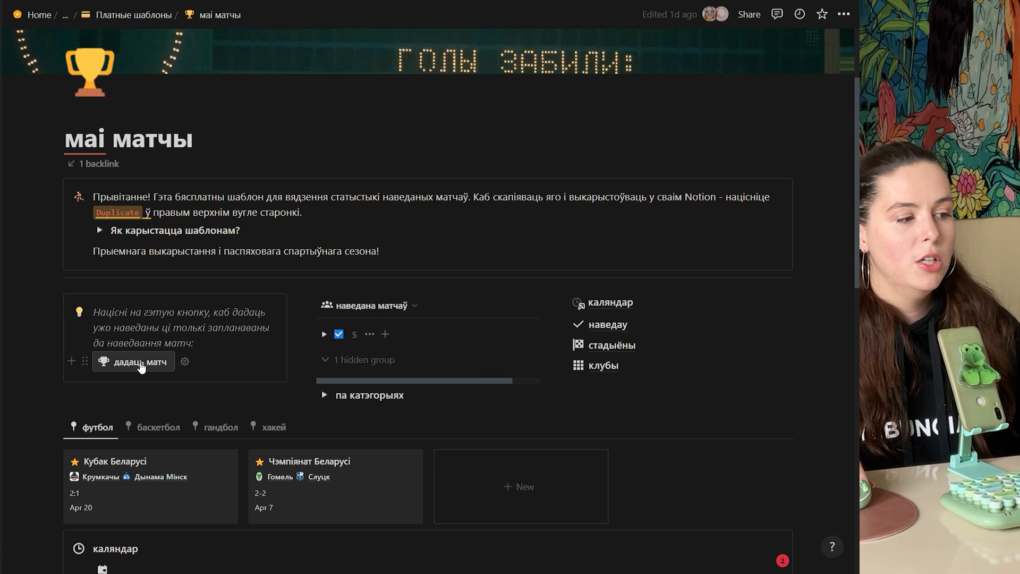
Add a new match with дадаць матч, mark it as наведаў and begin its лік with 2
left_click(141, 366)
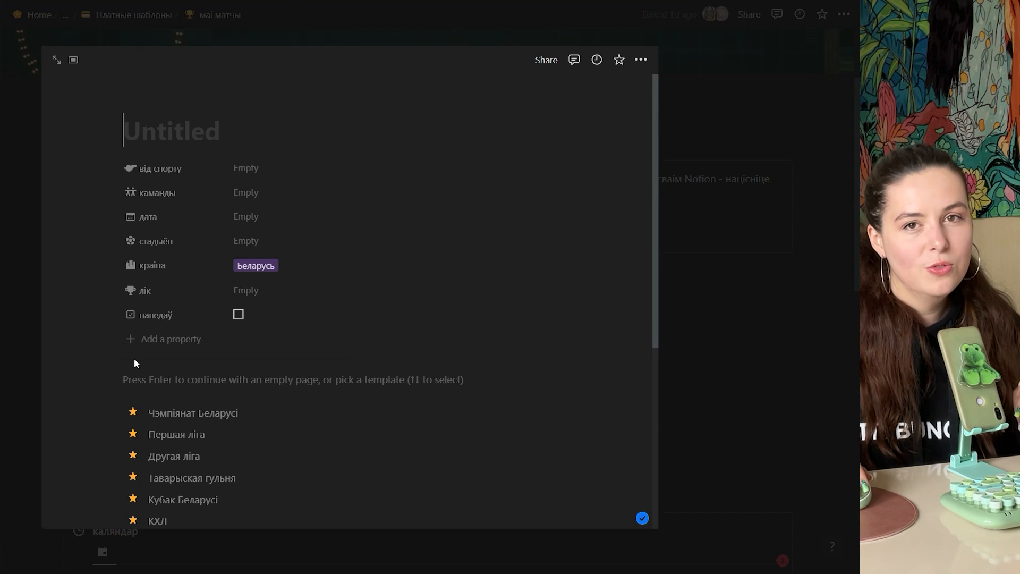
left_click(237, 315)
left_click(243, 292)
type("2^")
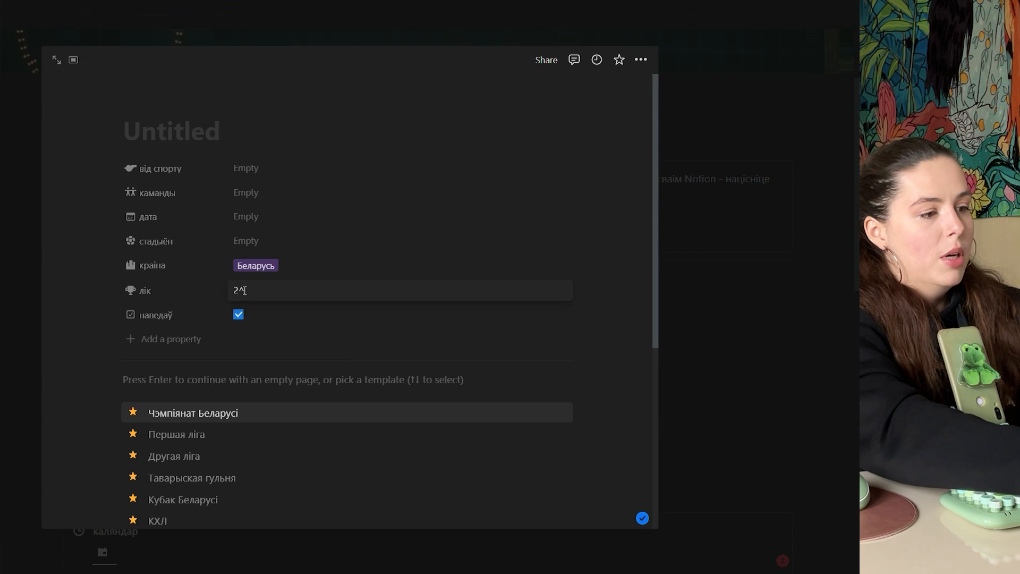
key("BackSpace")
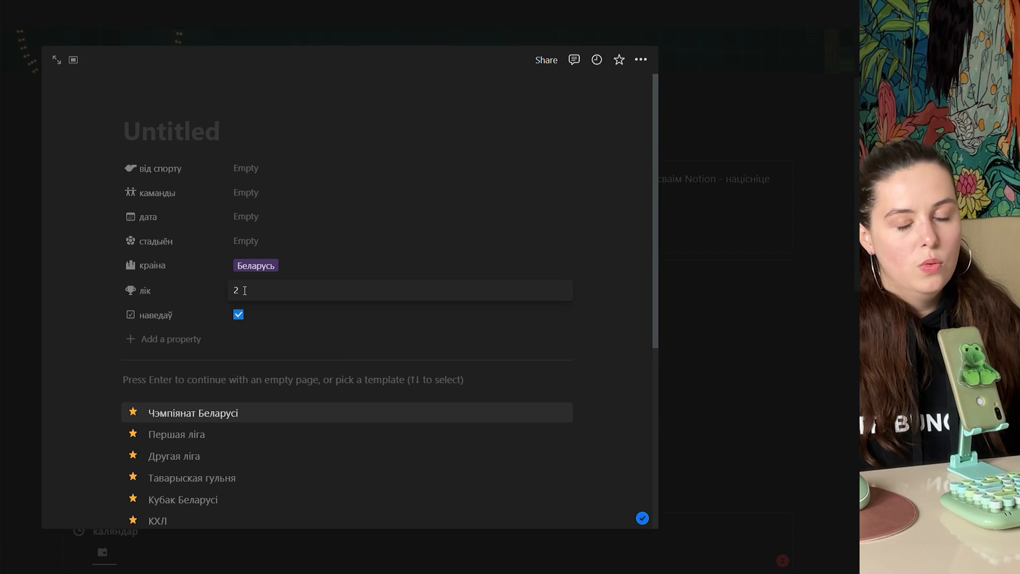